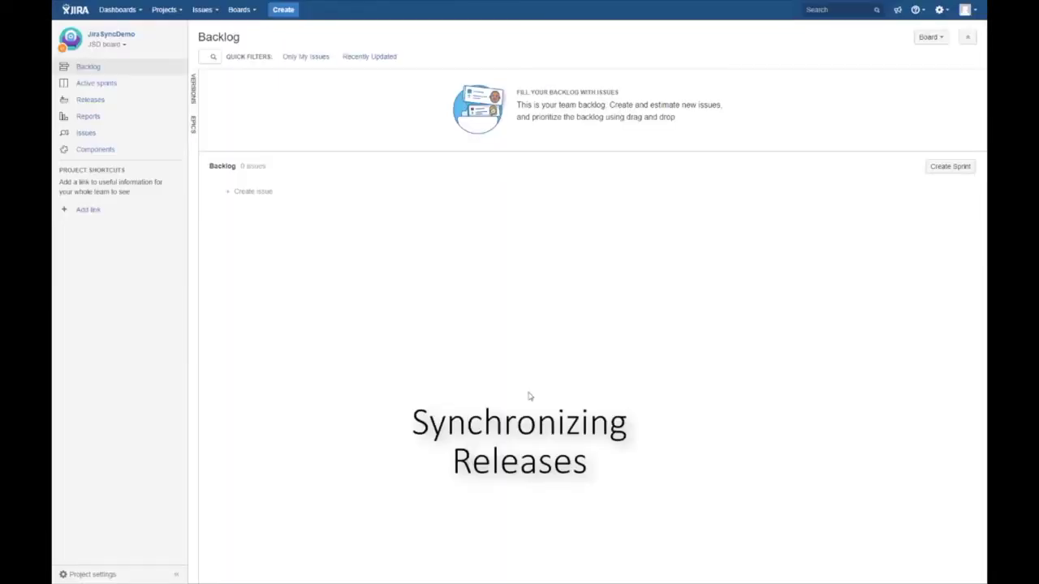
Add a version Release1 to the JiraSyncDemo project's releases with start date 1/Aug/17 and release date 14/Aug/17.
{"action": "left_click", "coordinate": [88, 100]}
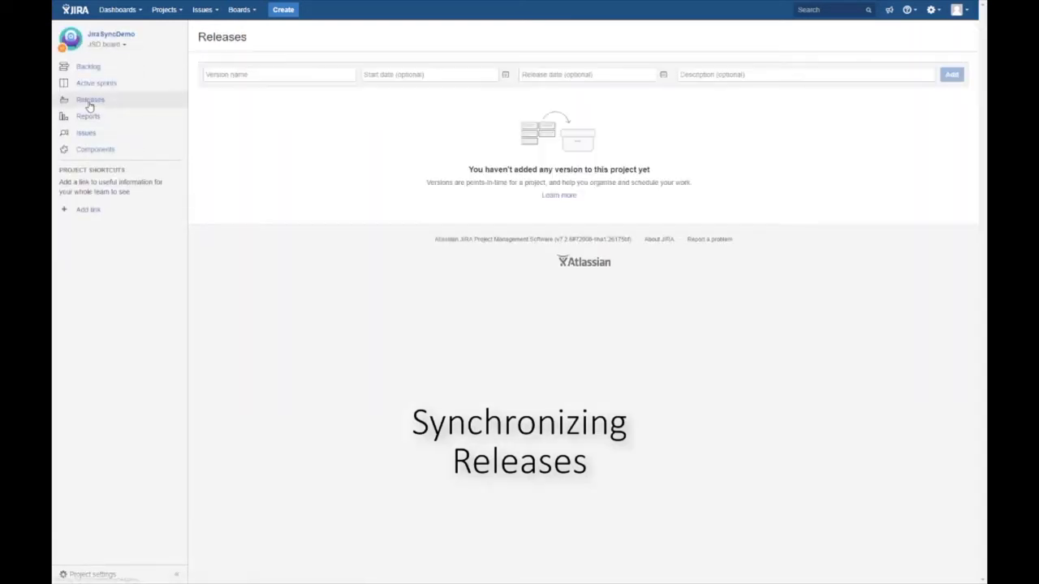
{"action": "type", "text": "Release1"}
{"action": "left_click", "coordinate": [505, 73]}
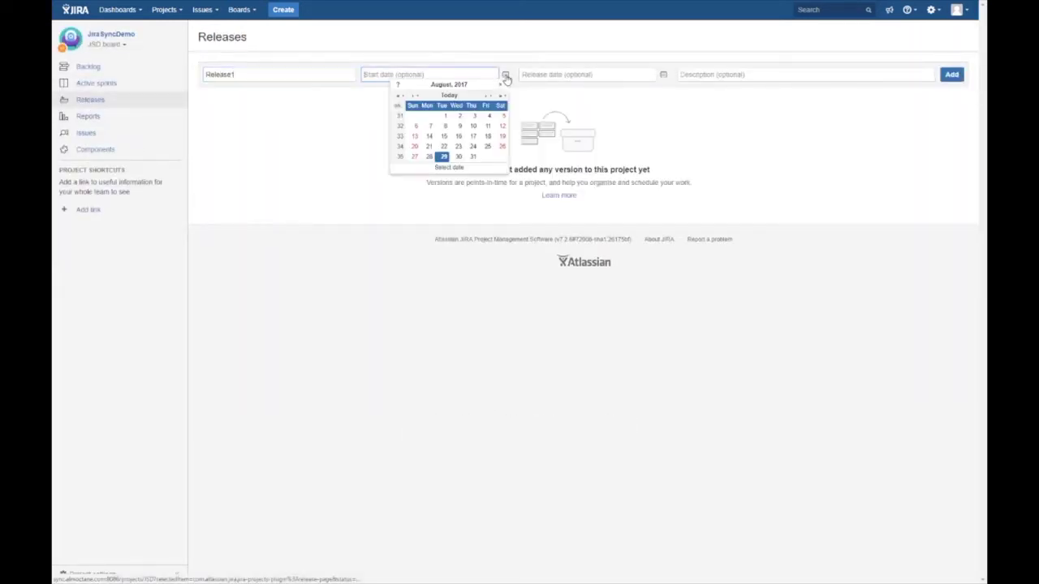
{"action": "left_click", "coordinate": [444, 118]}
{"action": "left_click", "coordinate": [662, 74]}
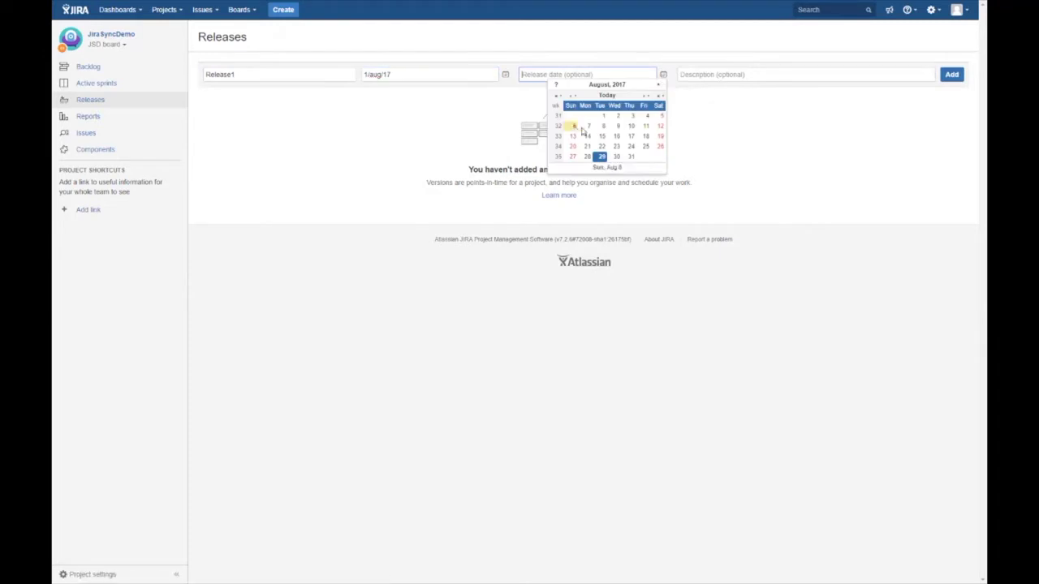
{"action": "left_click", "coordinate": [587, 136]}
{"action": "left_click", "coordinate": [951, 74]}
Add a second version, Release2, with start date 20/Aug/17 and release date 31/Aug/17.
{"action": "type", "text": "Re"}
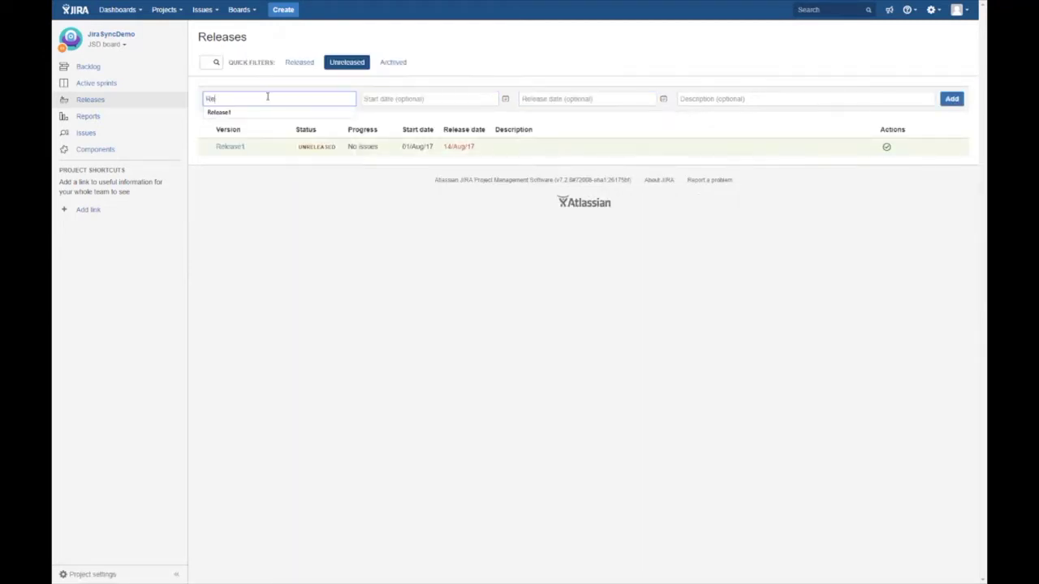
{"action": "type", "text": "lease2"}
{"action": "left_click", "coordinate": [505, 99]}
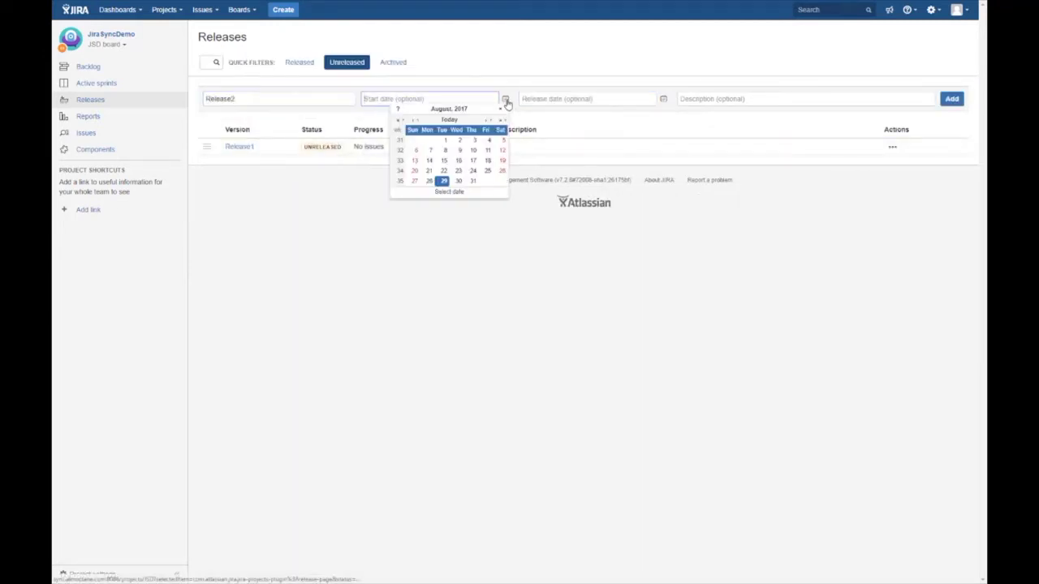
{"action": "left_click", "coordinate": [414, 172]}
{"action": "left_click", "coordinate": [663, 98]}
{"action": "left_click", "coordinate": [630, 183]}
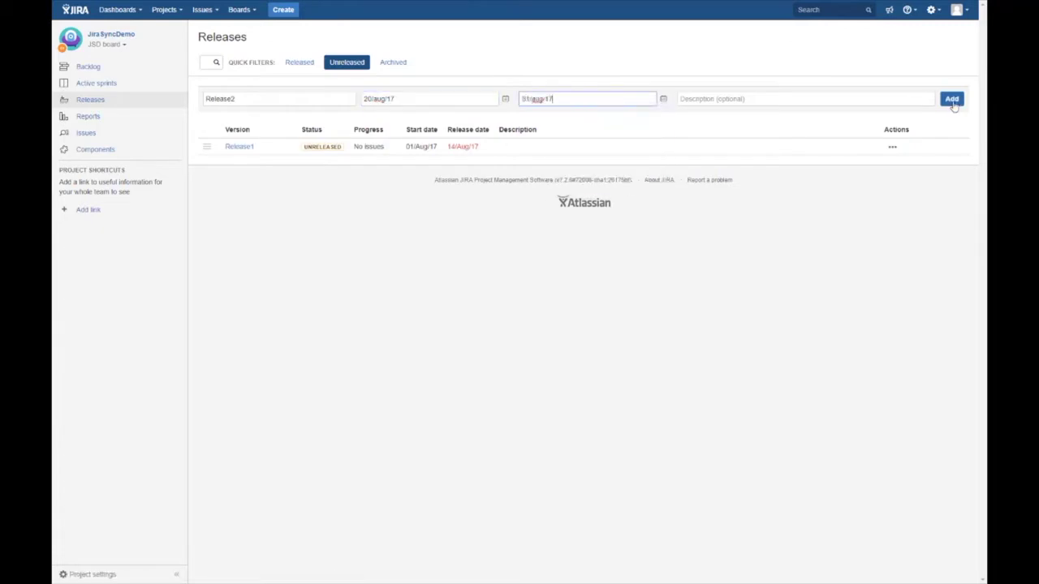
{"action": "left_click", "coordinate": [951, 99]}
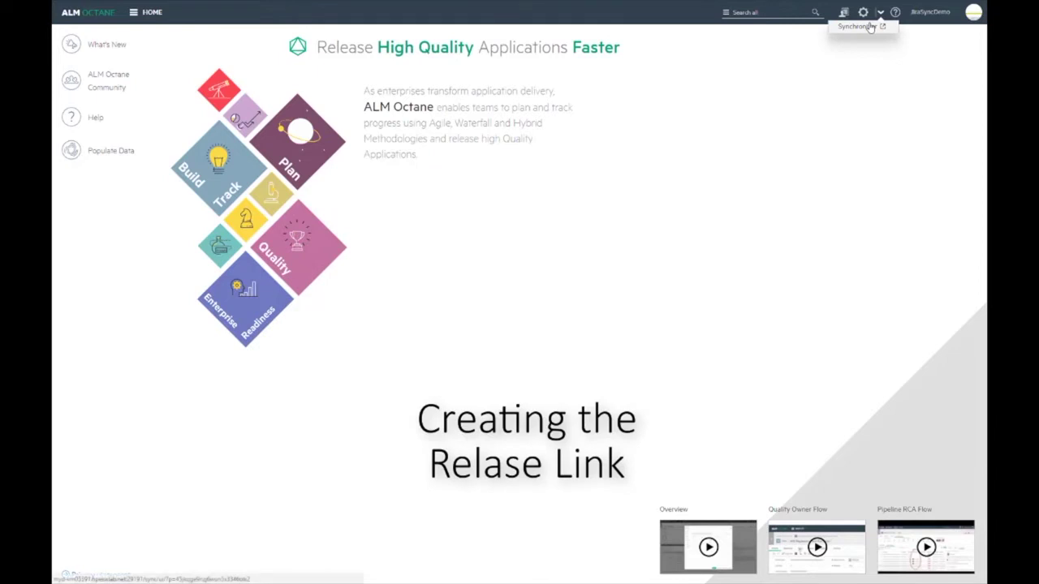
Switch to the ALM Octane Synchronizer, show its list of links and start a new link on Stores Bridge.
{"action": "left_click", "coordinate": [870, 27]}
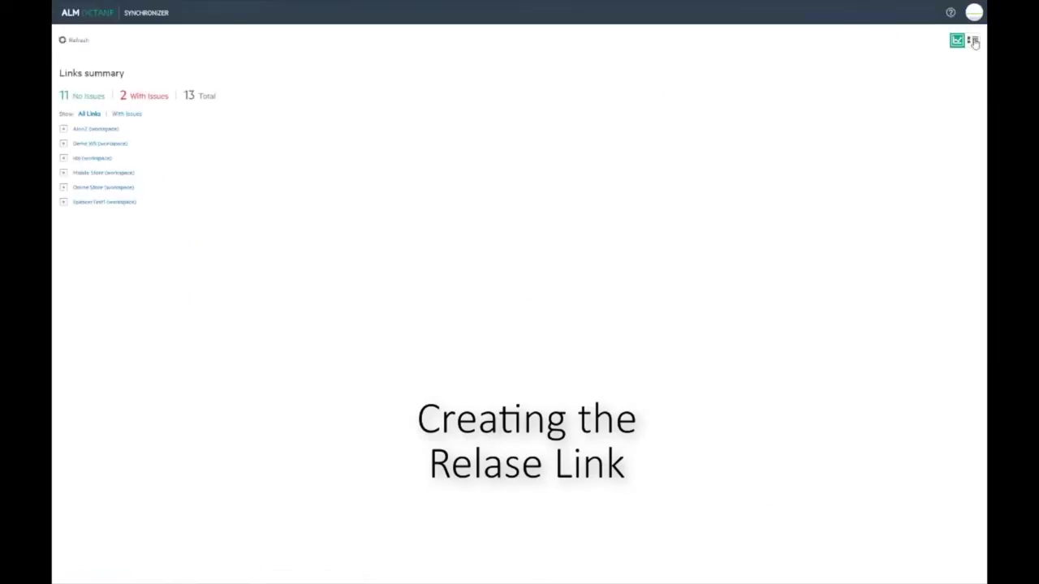
{"action": "left_click", "coordinate": [973, 40]}
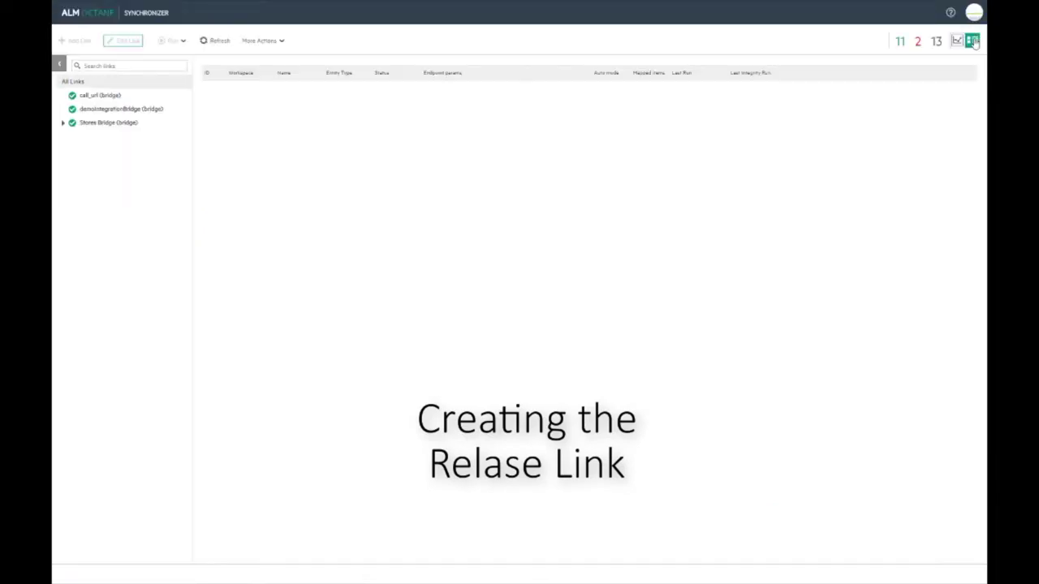
{"action": "left_click", "coordinate": [136, 127]}
{"action": "left_click", "coordinate": [79, 41]}
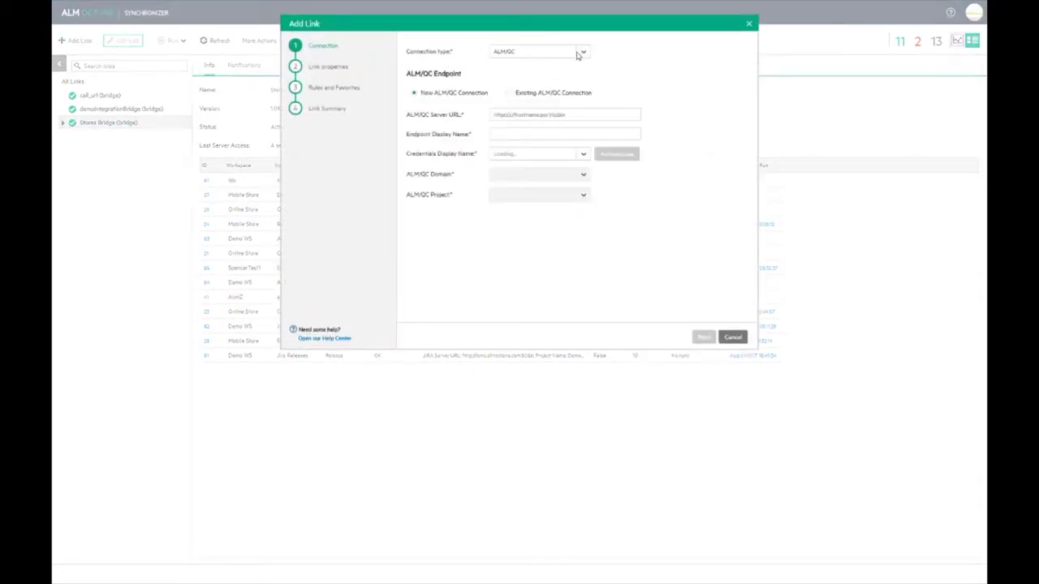
Set the link's connection type to JIRA, fill in the suggested JIRA server URL and name the endpoint JiraSyncDemo.
{"action": "left_click", "coordinate": [581, 53]}
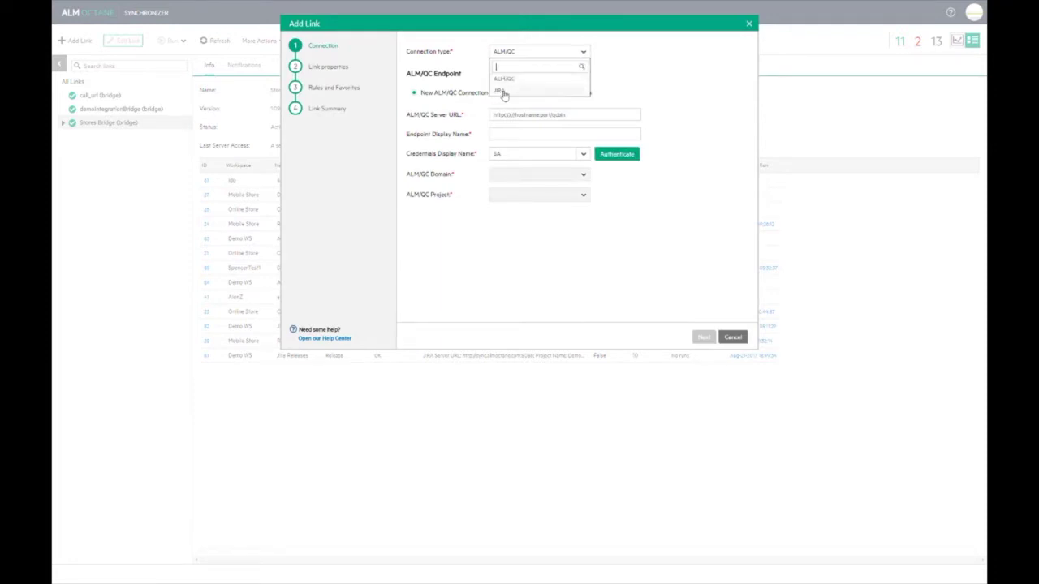
{"action": "left_click", "coordinate": [501, 92]}
{"action": "left_click", "coordinate": [512, 113]}
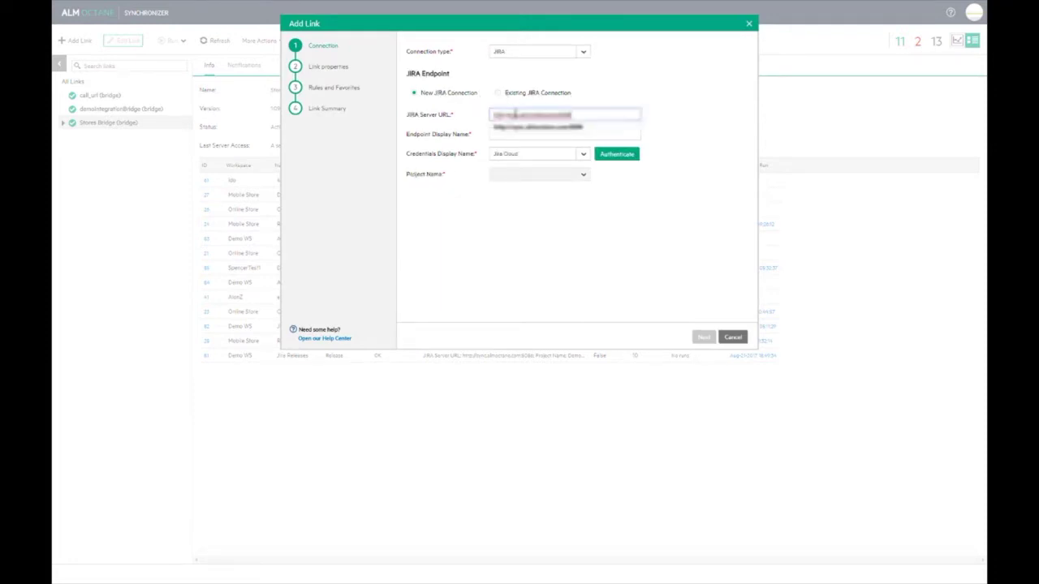
{"action": "left_click", "coordinate": [556, 130]}
{"action": "left_click", "coordinate": [551, 134]}
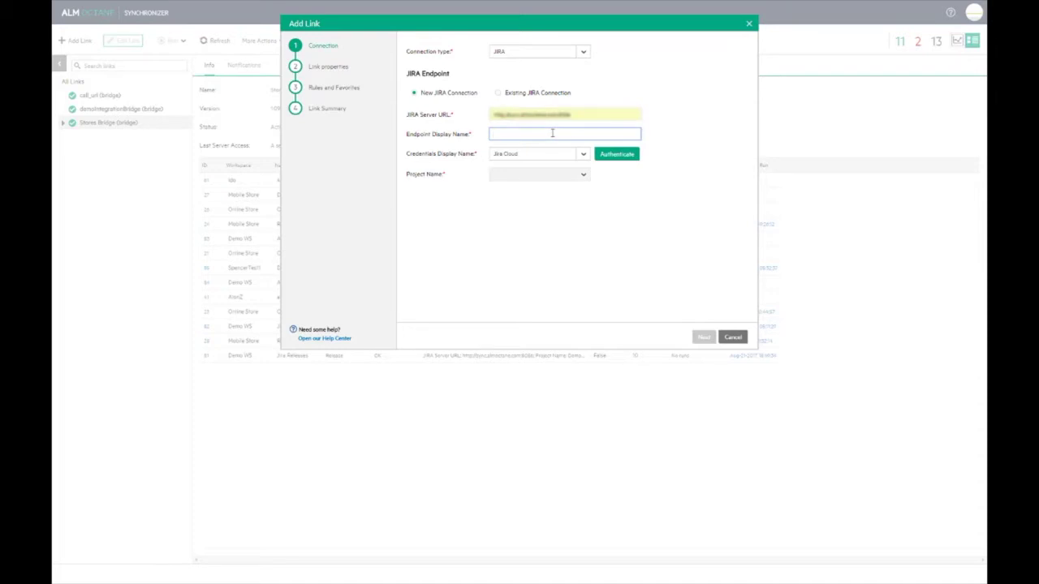
{"action": "type", "text": "JiraSyncDemo"}
Select the Jira AWS credentials for the endpoint and authenticate the connection.
{"action": "left_click", "coordinate": [546, 146]}
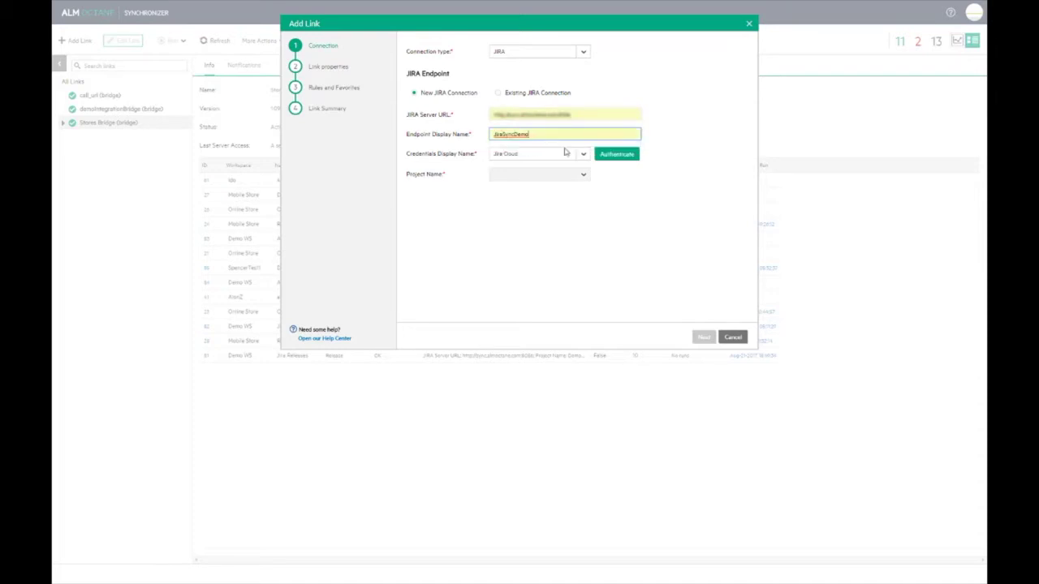
{"action": "left_click", "coordinate": [568, 173]}
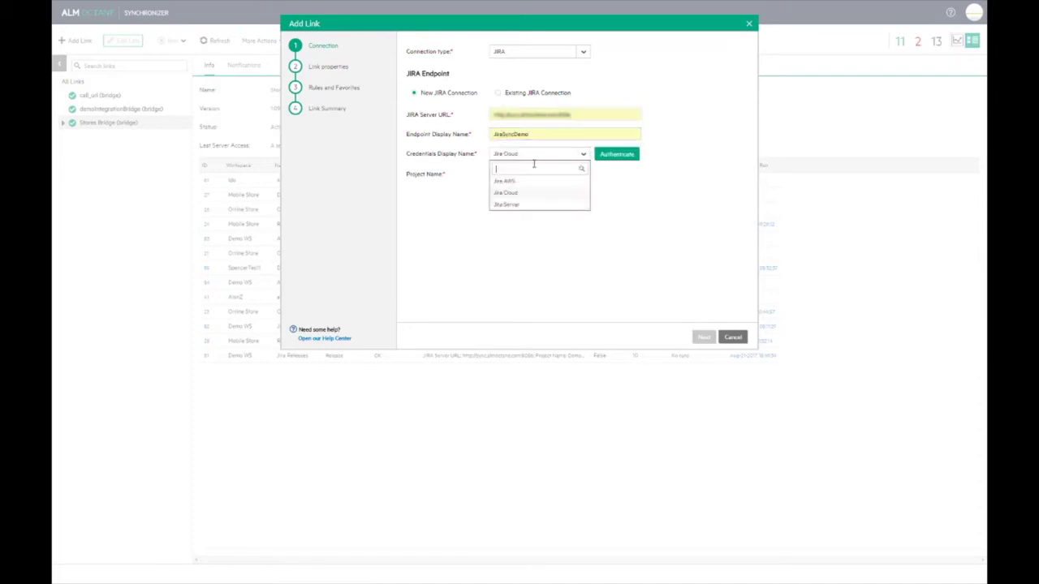
{"action": "left_click", "coordinate": [526, 190]}
{"action": "left_click", "coordinate": [614, 154]}
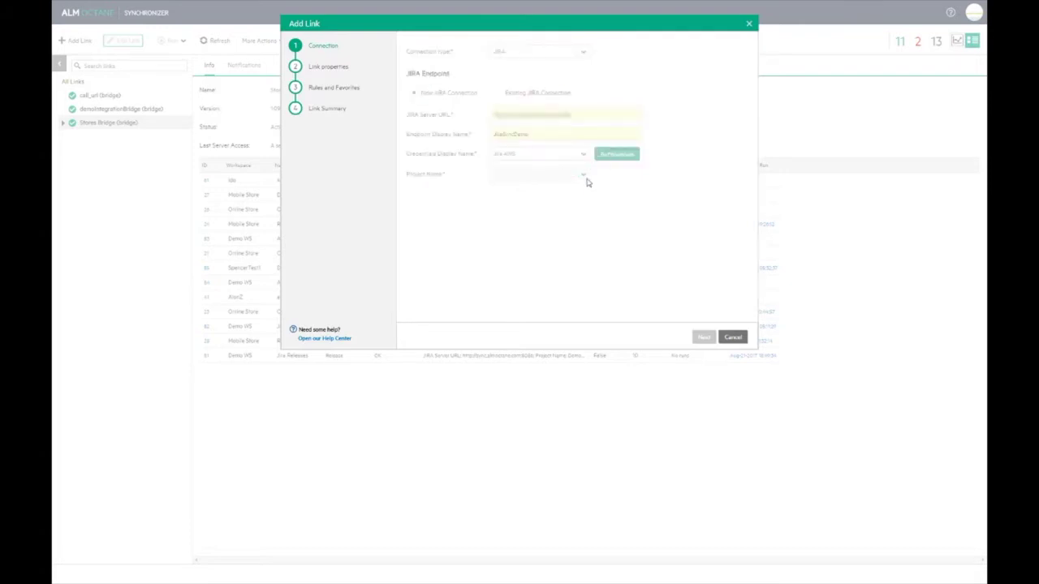
Choose JiraSyncDemo as the JIRA project and continue to the link properties.
{"action": "left_click", "coordinate": [584, 175]}
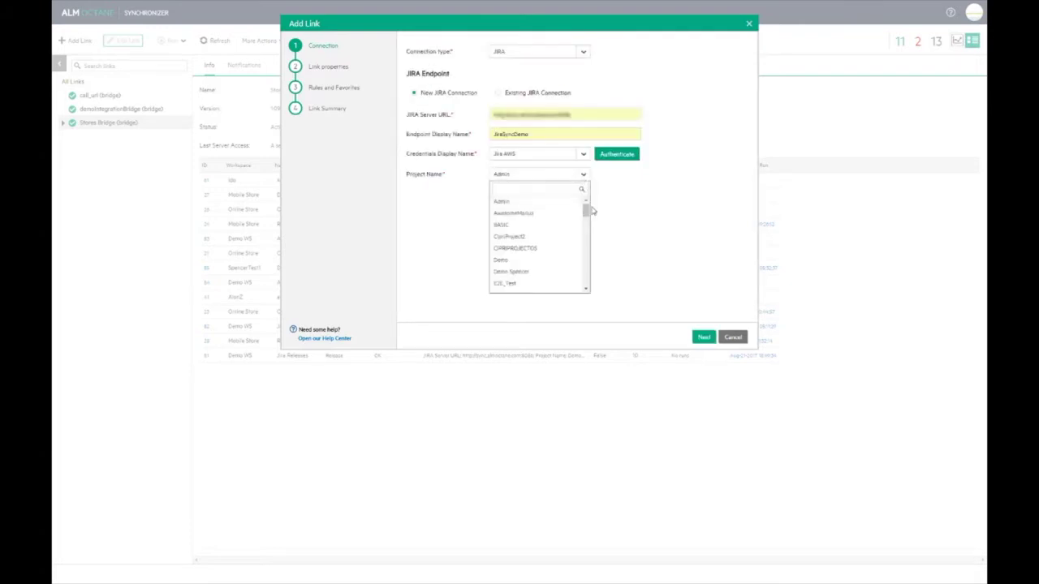
{"action": "left_click_drag", "start_coordinate": [585, 209], "coordinate": [586, 229]}
{"action": "left_click", "coordinate": [542, 237]}
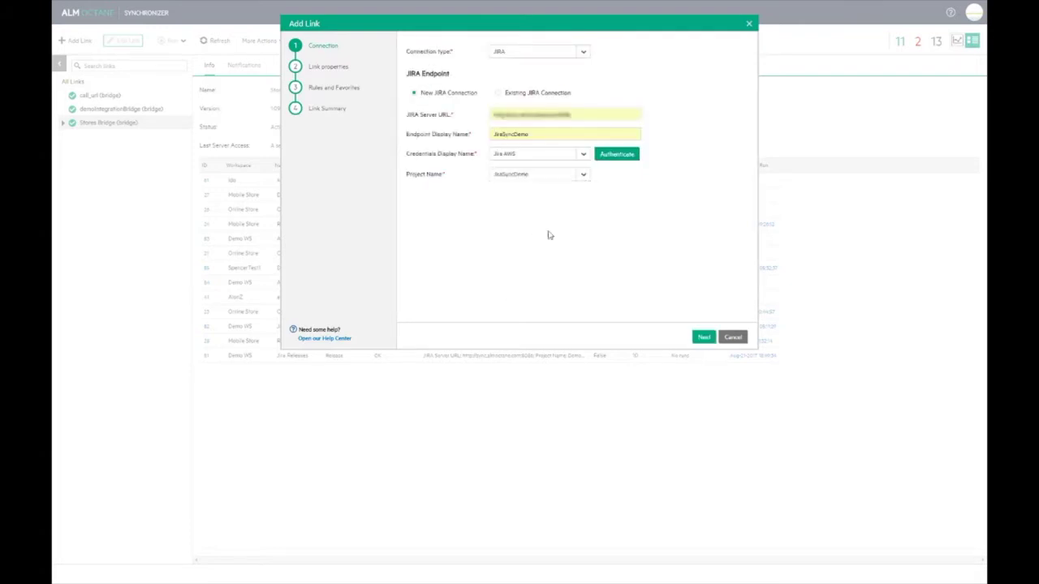
{"action": "left_click", "coordinate": [703, 337]}
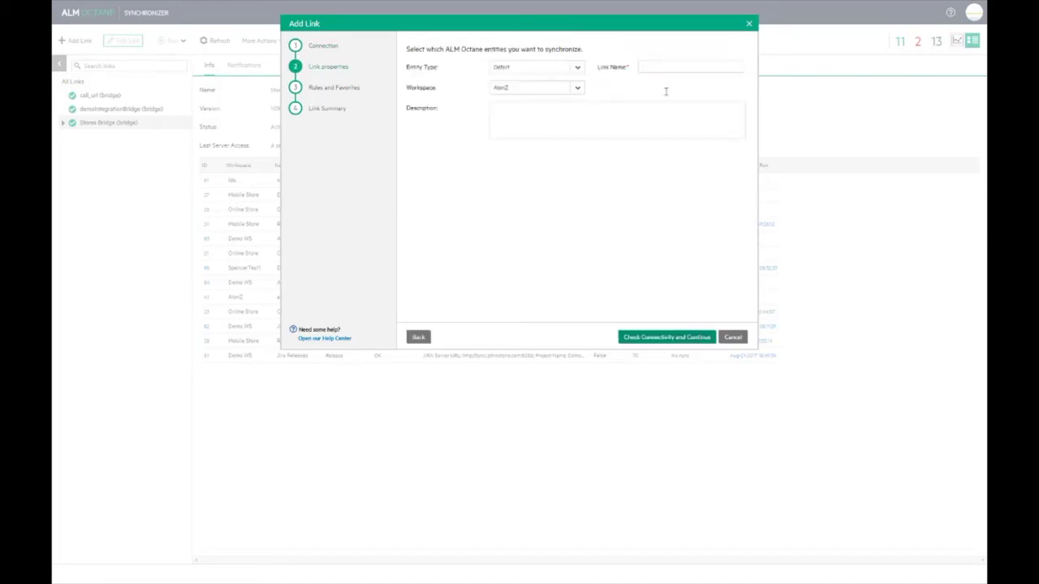
Set the entity type to Release, the link name to ReleaseLinkDemo and the workspace to JiraSyncDemo, then check connectivity and continue.
{"action": "left_click", "coordinate": [577, 67]}
{"action": "left_click", "coordinate": [512, 104]}
{"action": "left_click", "coordinate": [651, 66]}
{"action": "type", "text": "R"}
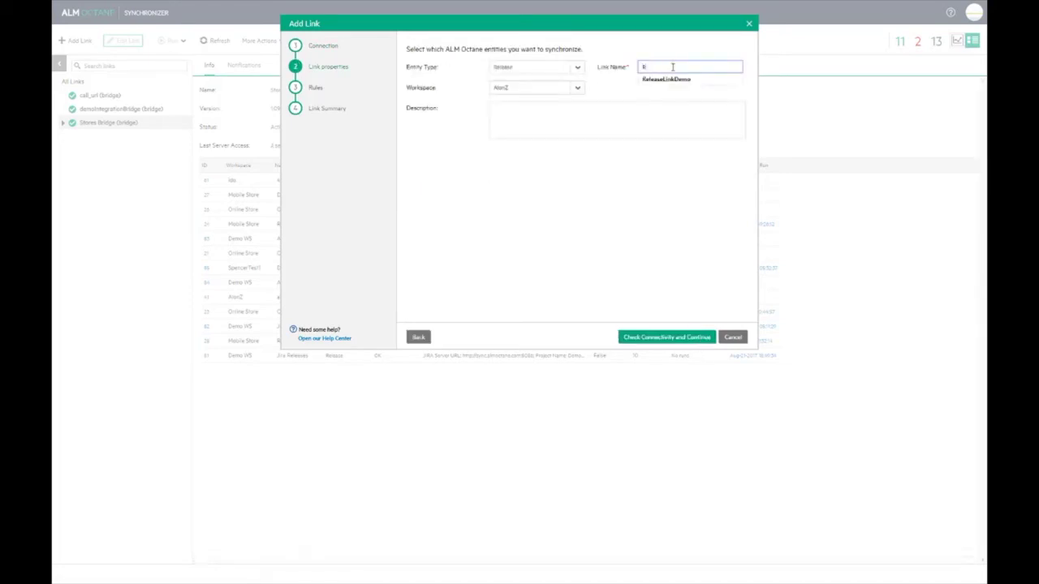
{"action": "left_click", "coordinate": [665, 78]}
{"action": "left_click", "coordinate": [576, 87]}
{"action": "left_click", "coordinate": [533, 151]}
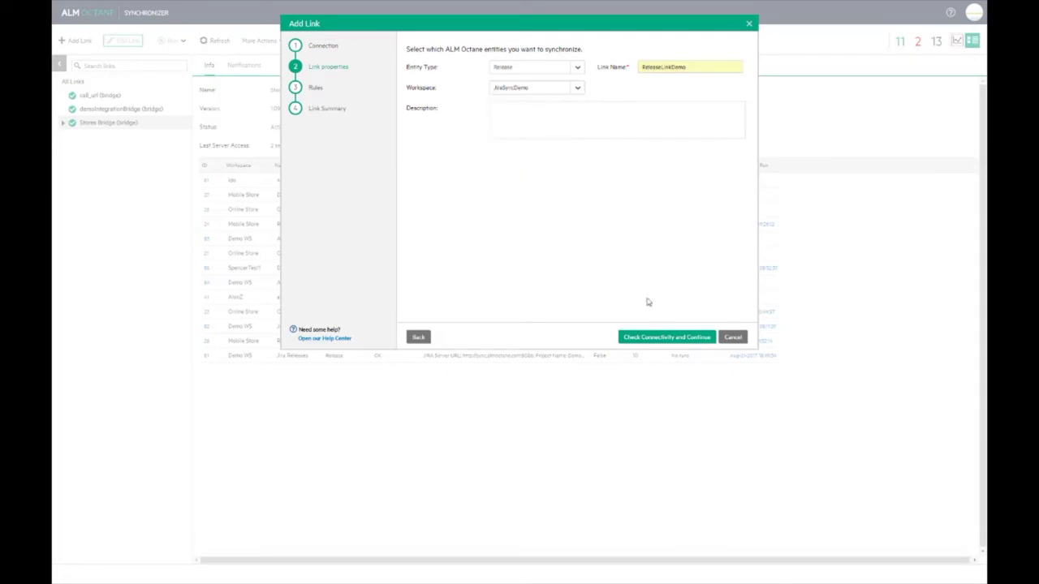
{"action": "left_click", "coordinate": [645, 337]}
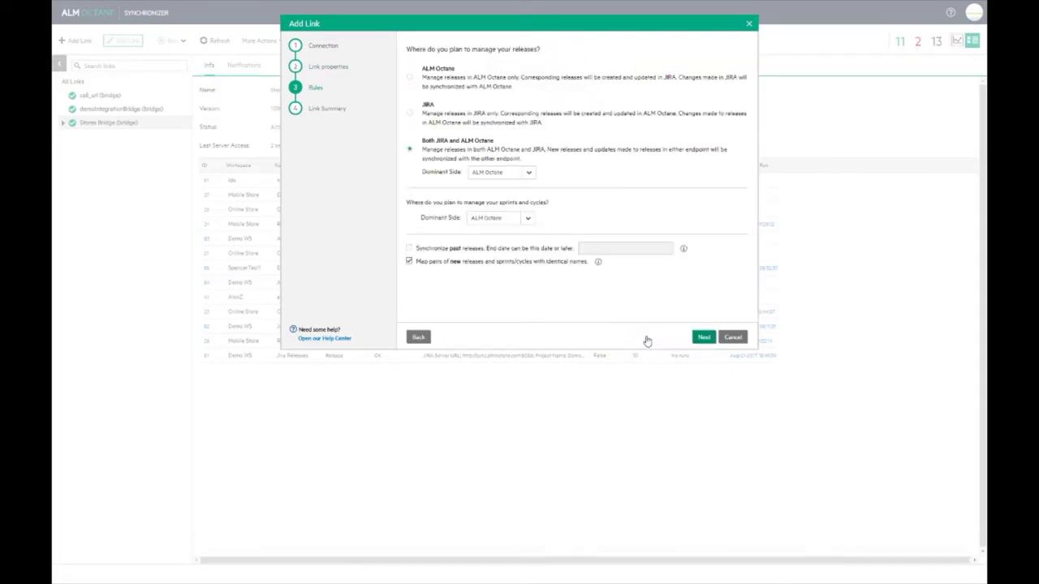
Enable synchronizing past releases with end dates from Aug-01-2017 onward and finish creating the release link.
{"action": "left_click", "coordinate": [443, 250]}
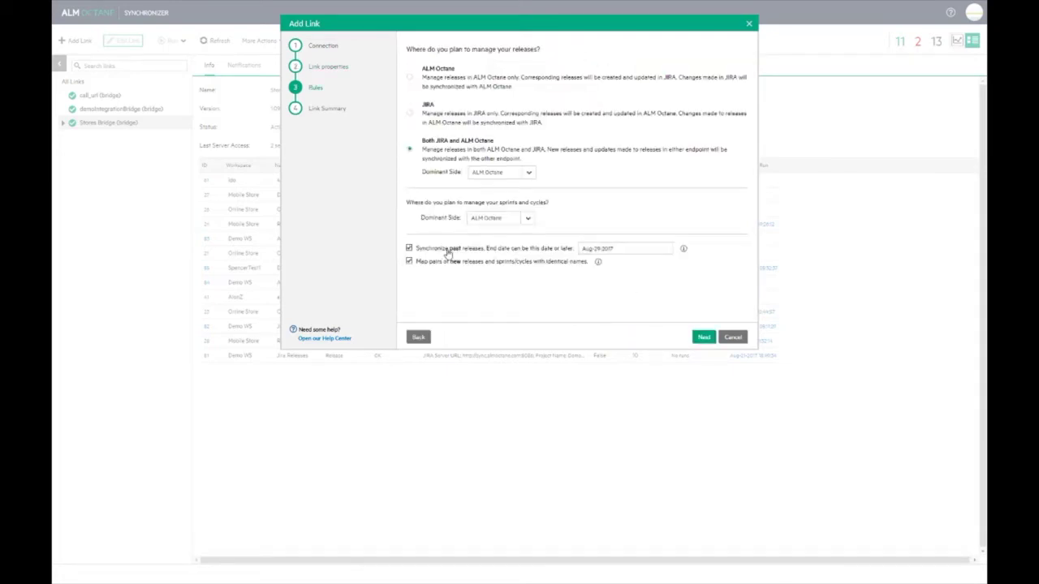
{"action": "left_click", "coordinate": [653, 249]}
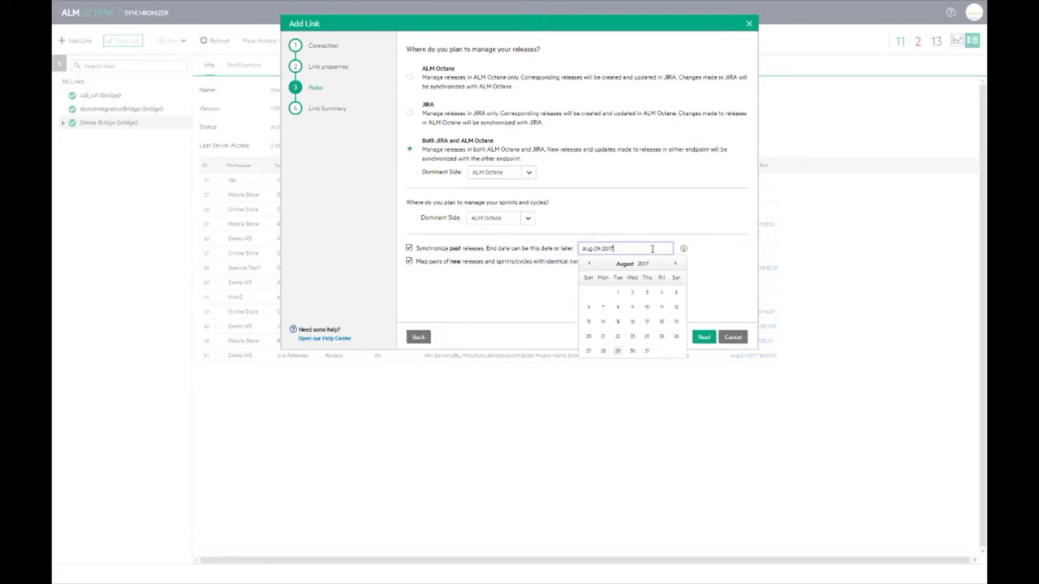
{"action": "left_click", "coordinate": [618, 294]}
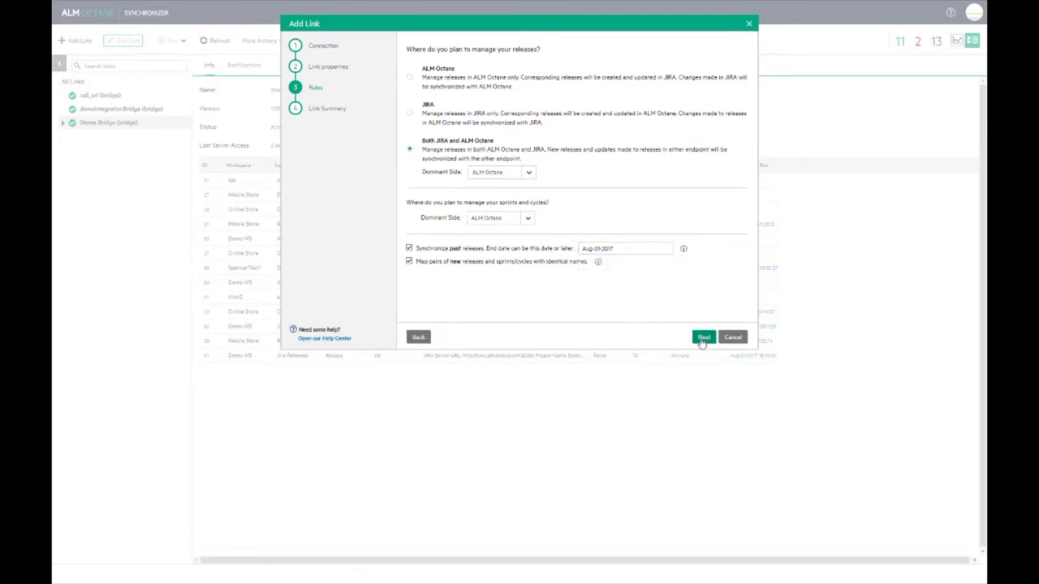
{"action": "left_click", "coordinate": [703, 339]}
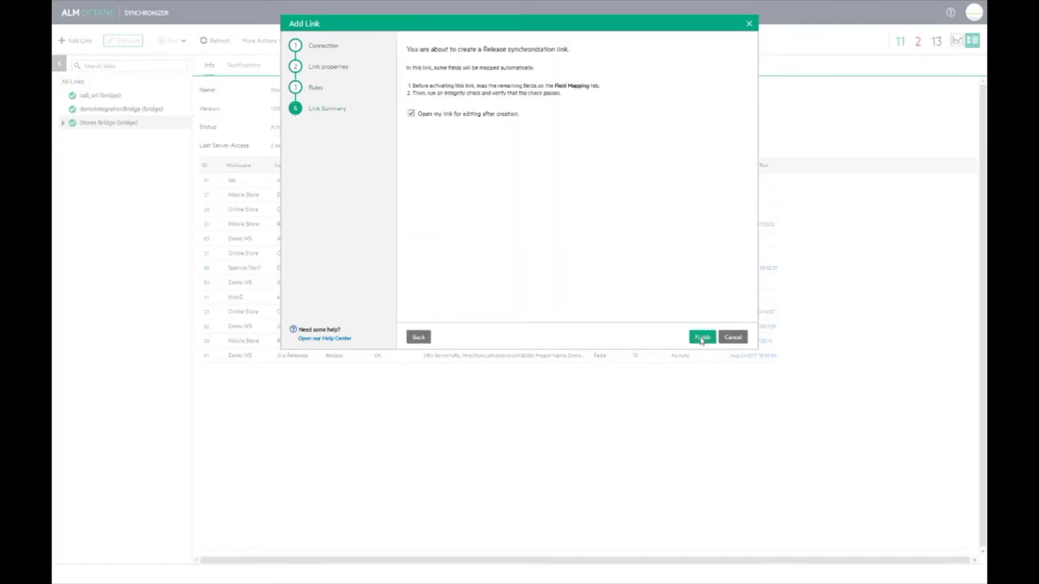
{"action": "left_click", "coordinate": [701, 337]}
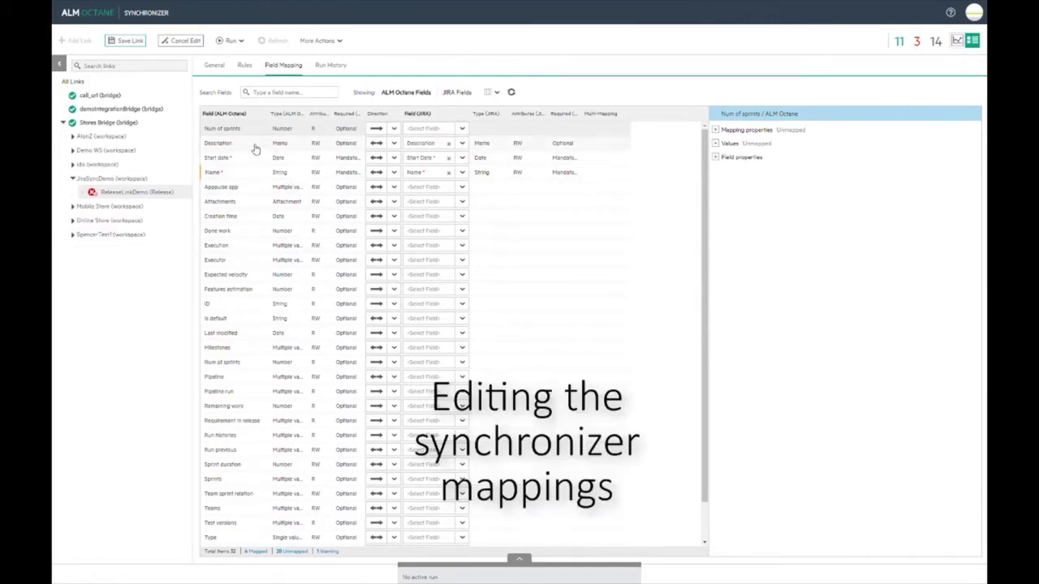
Examine the Description, Start date and Name field mappings and their field properties from both the ALM Octane and JIRA sides.
{"action": "left_click", "coordinate": [254, 146]}
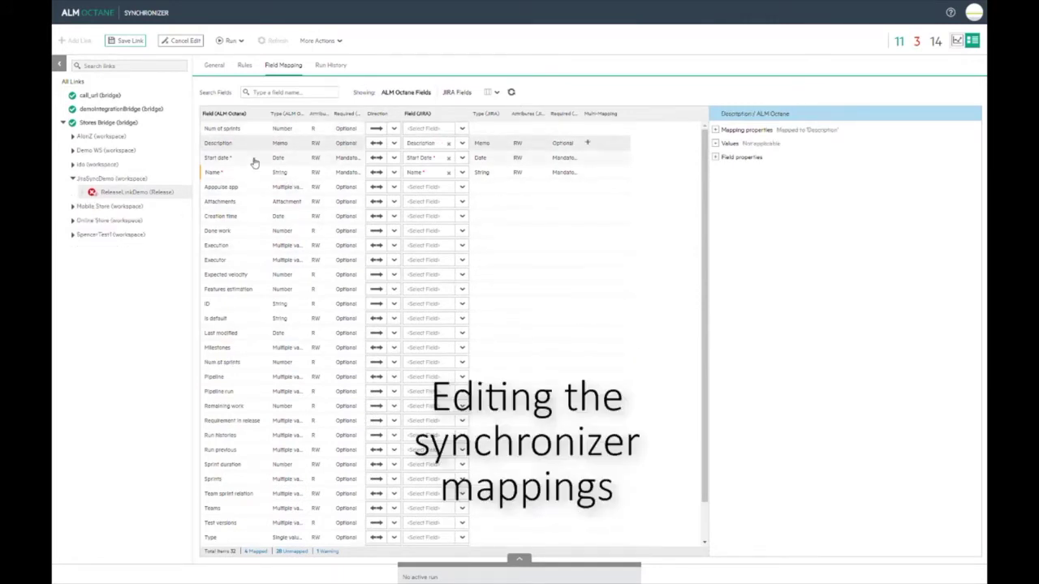
{"action": "left_click", "coordinate": [254, 159]}
{"action": "left_click", "coordinate": [719, 158]}
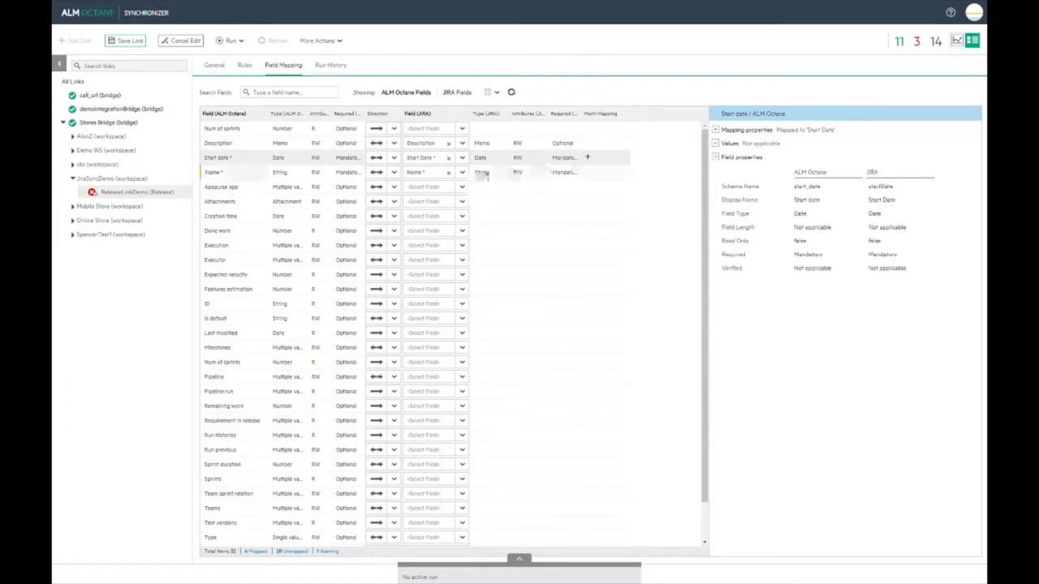
{"action": "left_click", "coordinate": [499, 175]}
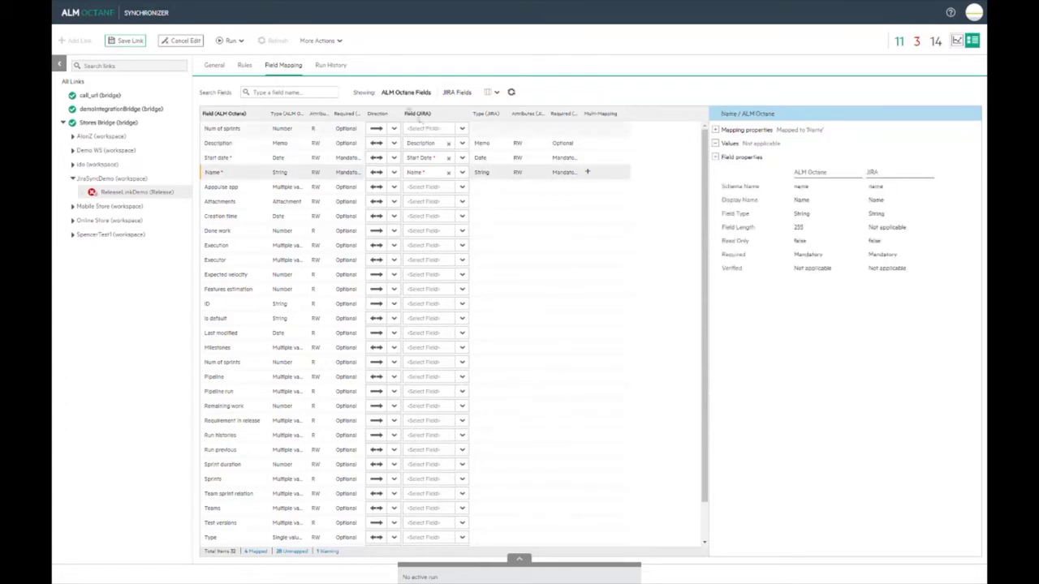
{"action": "left_click", "coordinate": [450, 93]}
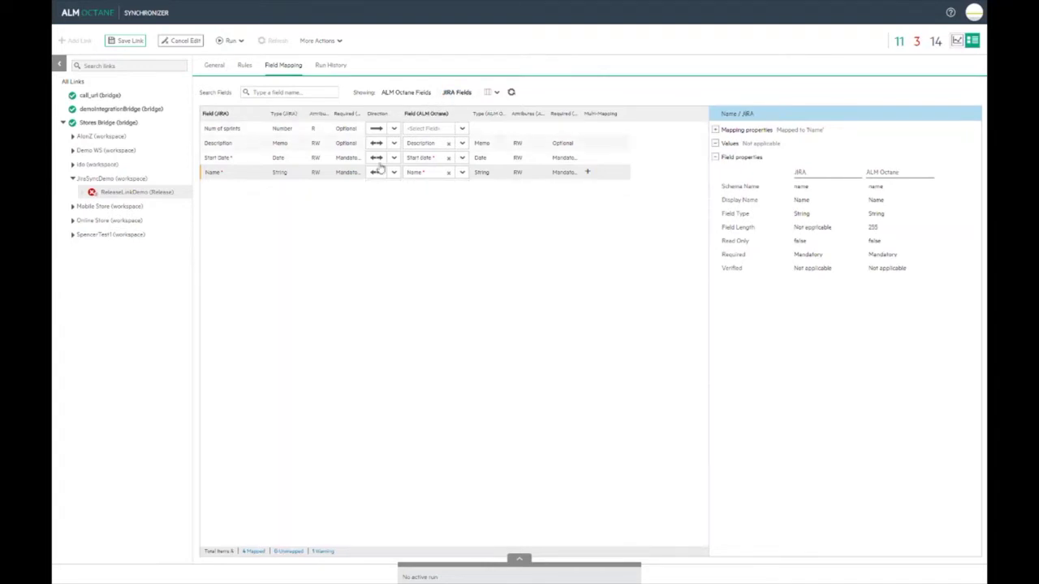
{"action": "left_click", "coordinate": [251, 146]}
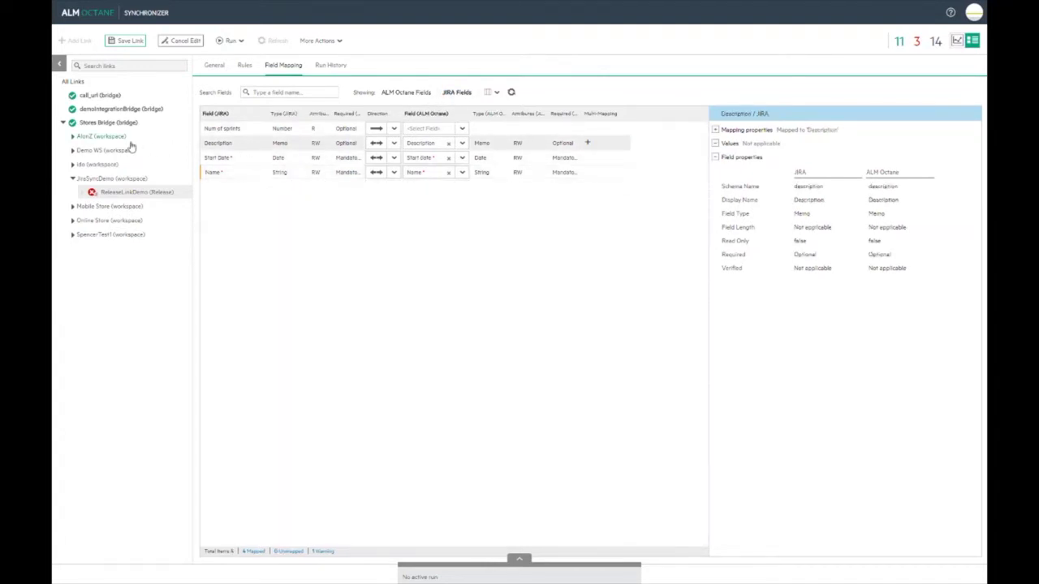
Save the ReleaseLinkDemo link and run an integrity check on it.
{"action": "left_click", "coordinate": [135, 42]}
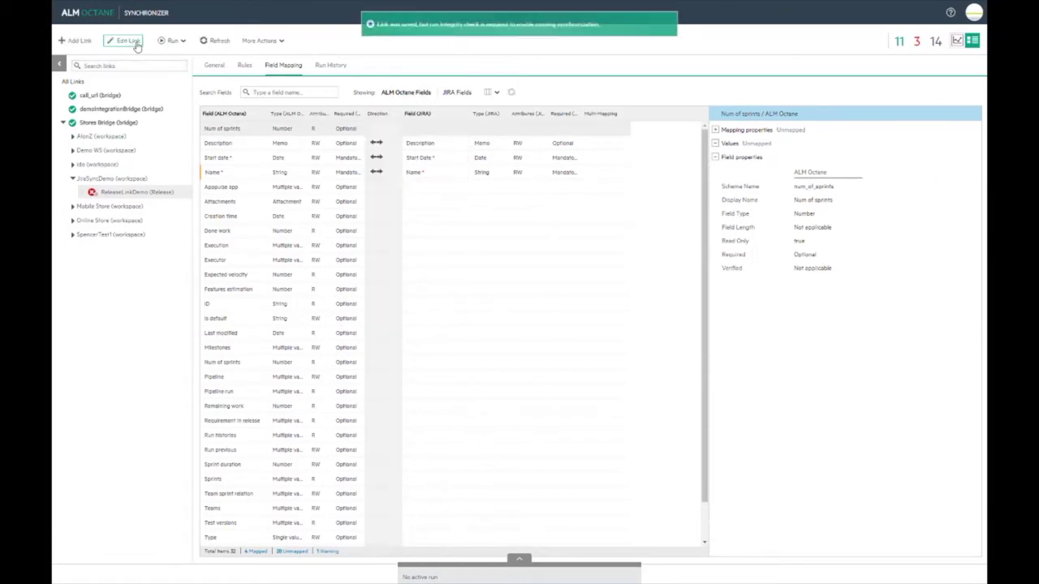
{"action": "left_click", "coordinate": [182, 41]}
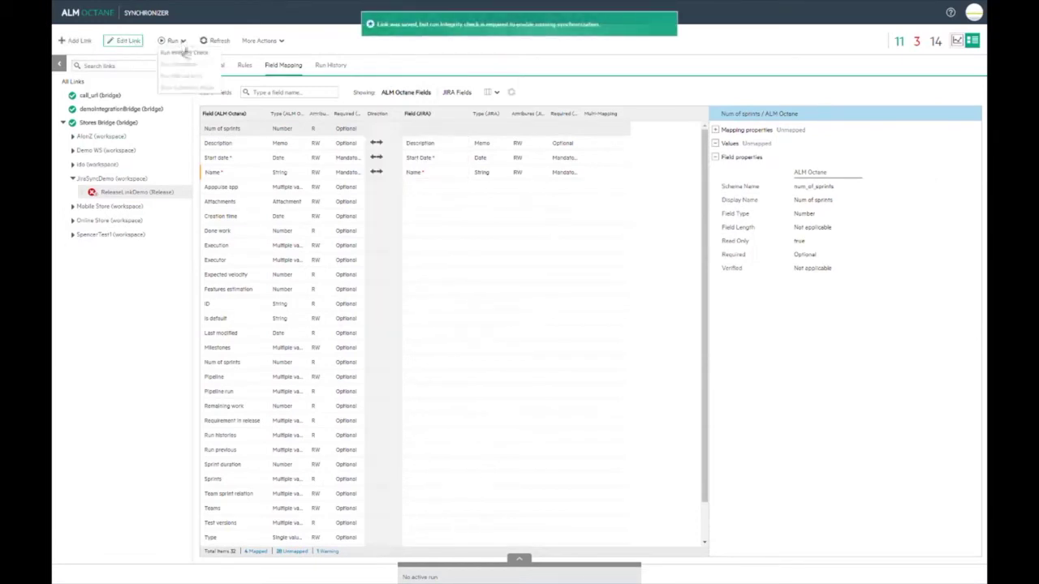
{"action": "left_click", "coordinate": [183, 52]}
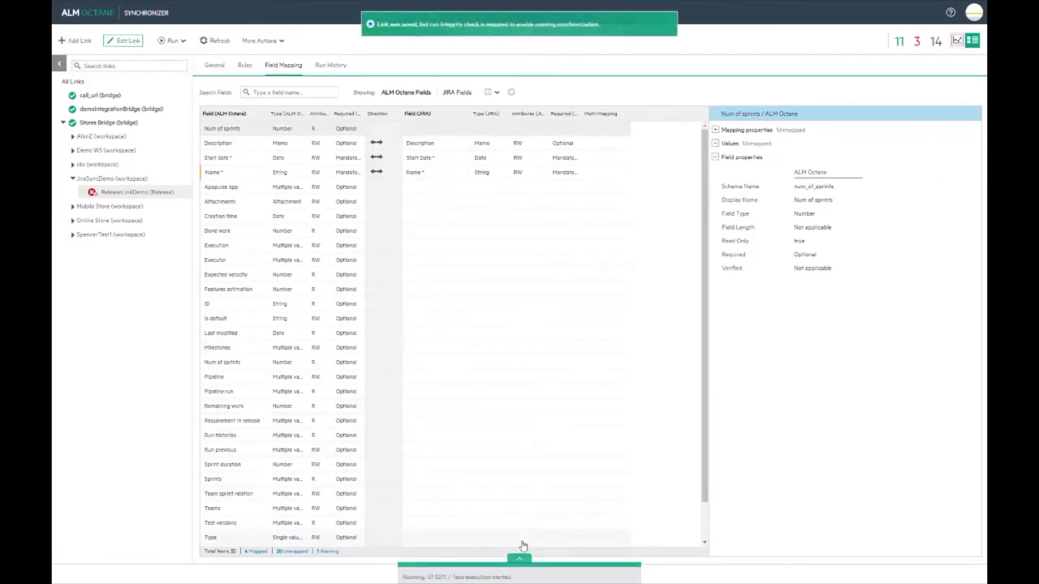
Open the ReleaseLinkDemo integrity check report and its full log, and examine the general checks, field mapping checks and log messages.
{"action": "left_click", "coordinate": [522, 568]}
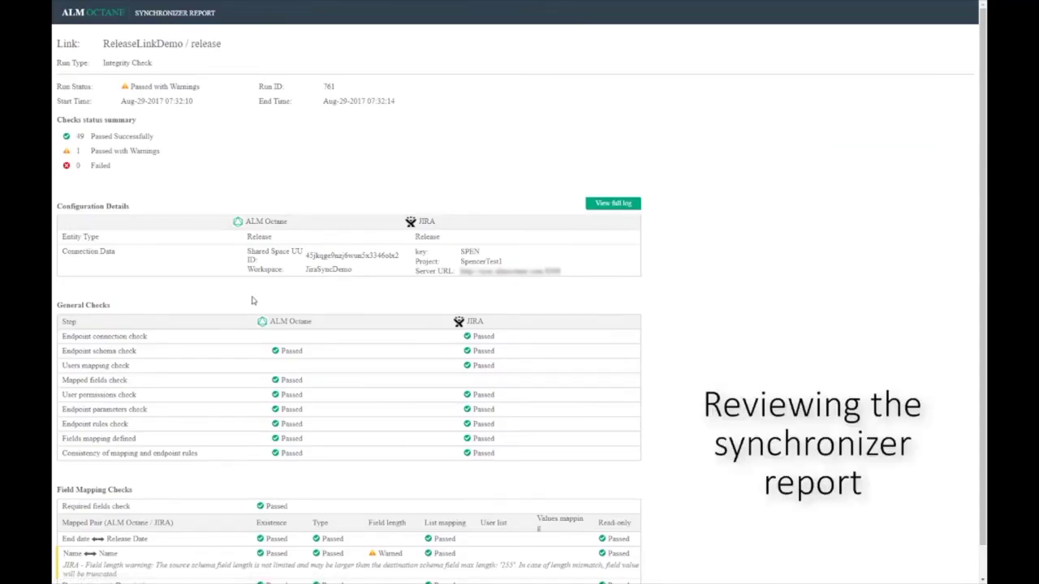
{"action": "scroll", "coordinate": [308, 349], "scroll_direction": "down", "scroll_amount": 1}
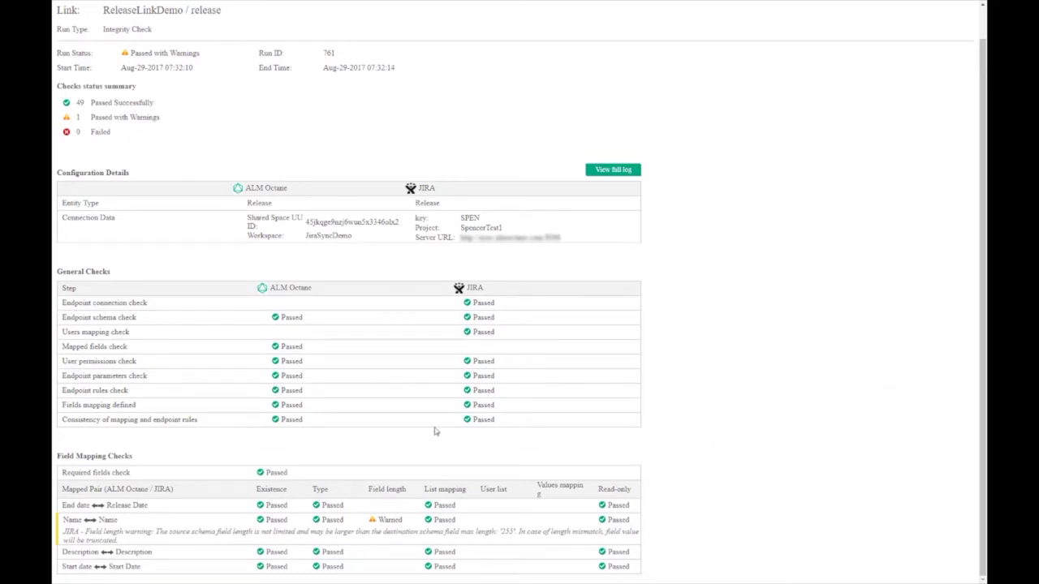
{"action": "left_click", "coordinate": [618, 170]}
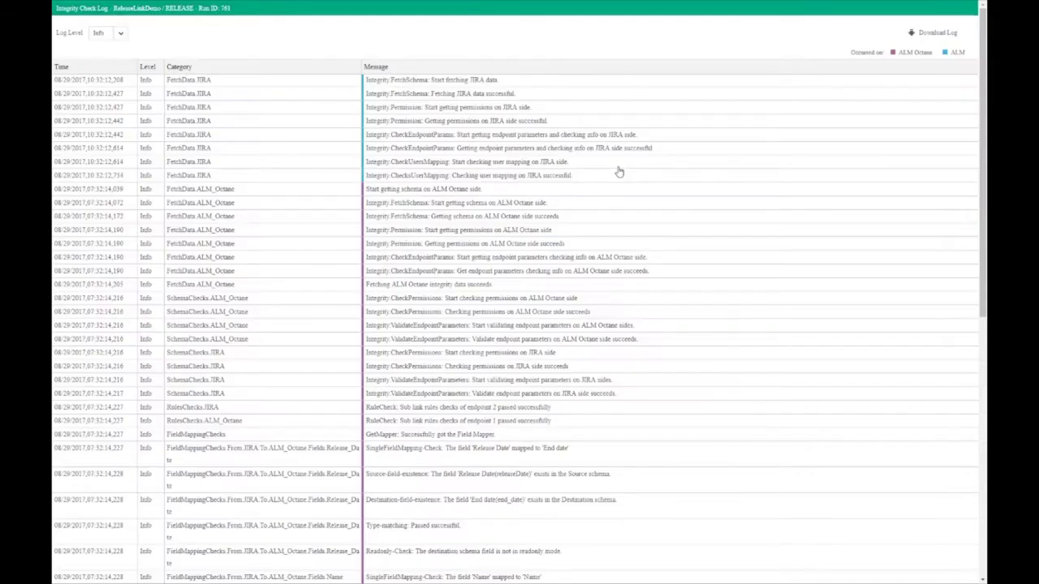
{"action": "scroll", "coordinate": [615, 284], "scroll_direction": "down", "scroll_amount": 4}
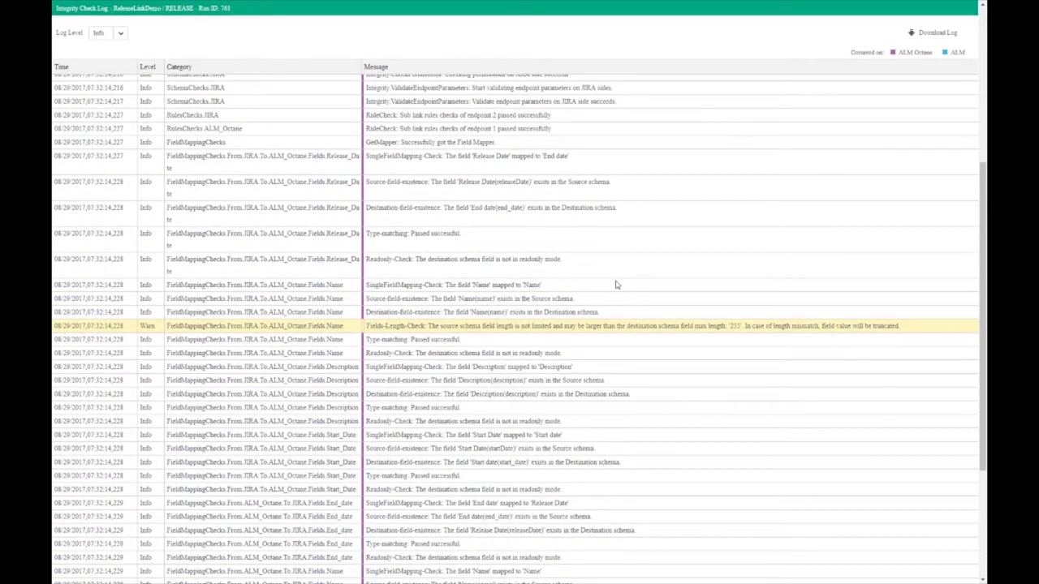
{"action": "scroll", "coordinate": [615, 284], "scroll_direction": "down", "scroll_amount": 3}
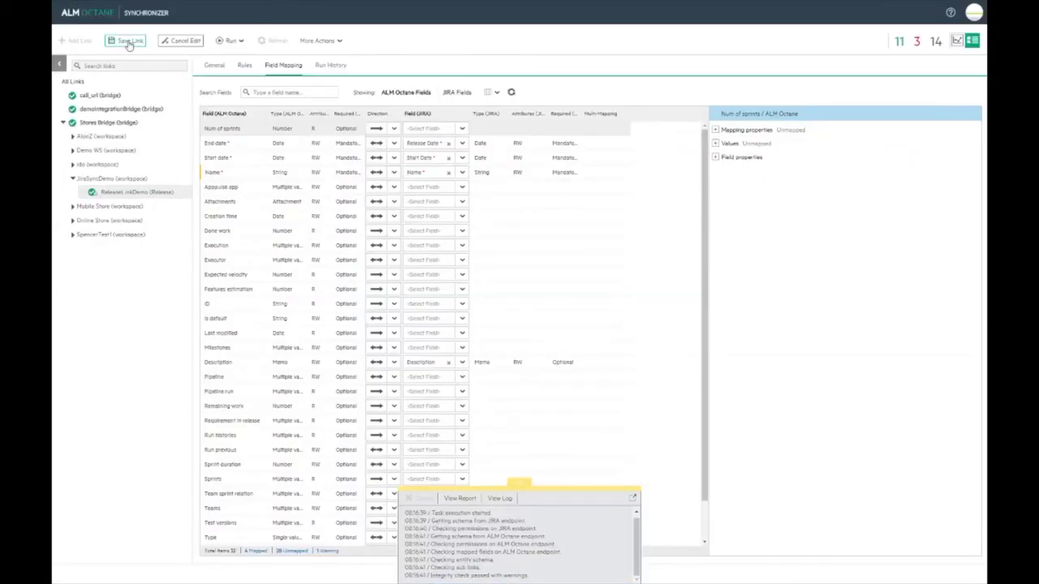
Save the ReleaseLinkDemo link and run its synchronization.
{"action": "left_click", "coordinate": [130, 40]}
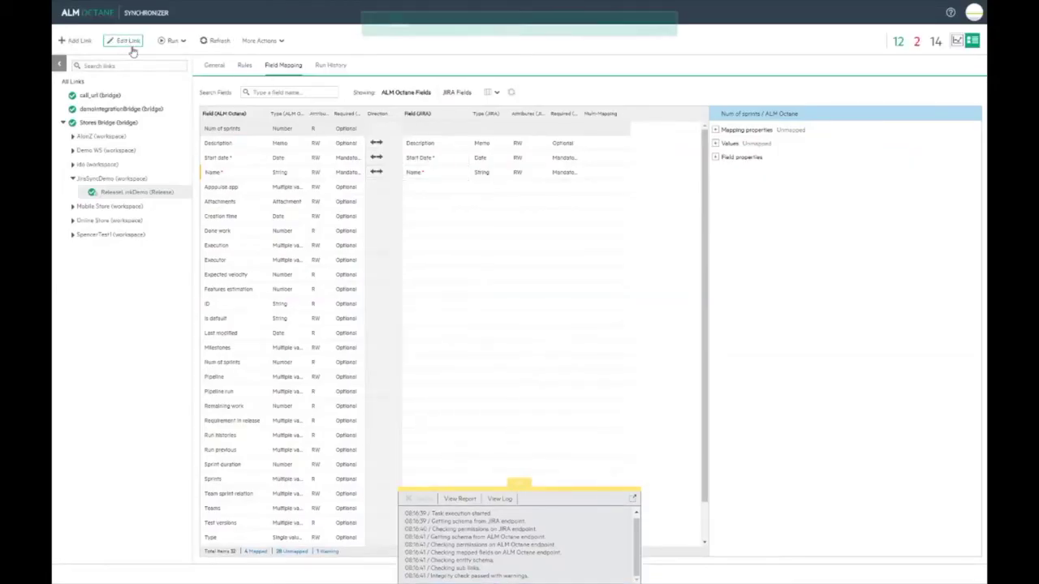
{"action": "left_click", "coordinate": [183, 41]}
{"action": "left_click", "coordinate": [188, 79]}
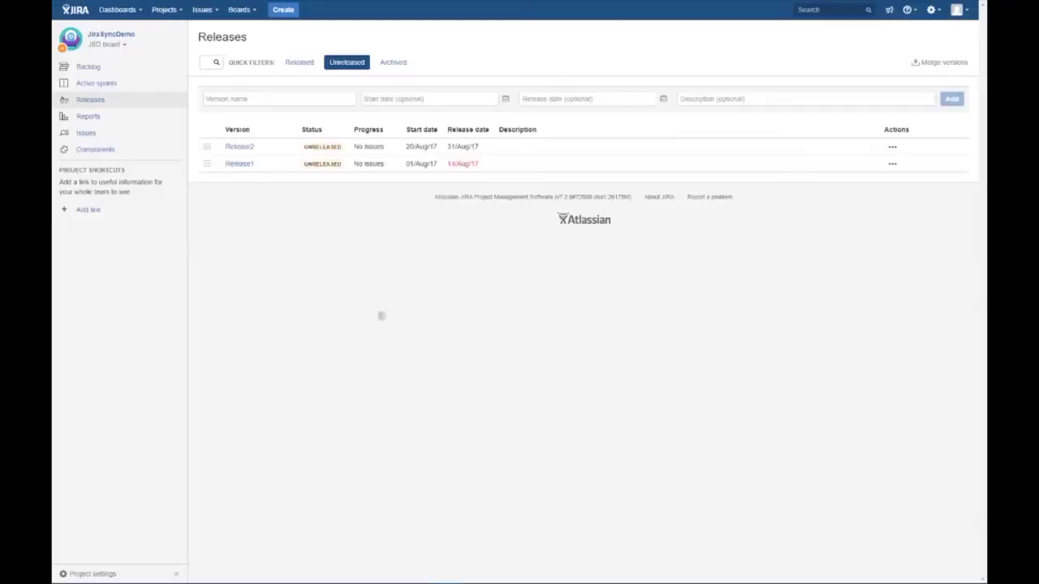
Switch to JIRA, edit Release2 by entering the text "Updated", and run the ReleaseLinkDemo synchronization again in the Synchronizer.
{"action": "left_click", "coordinate": [891, 147]}
{"action": "left_click", "coordinate": [843, 209]}
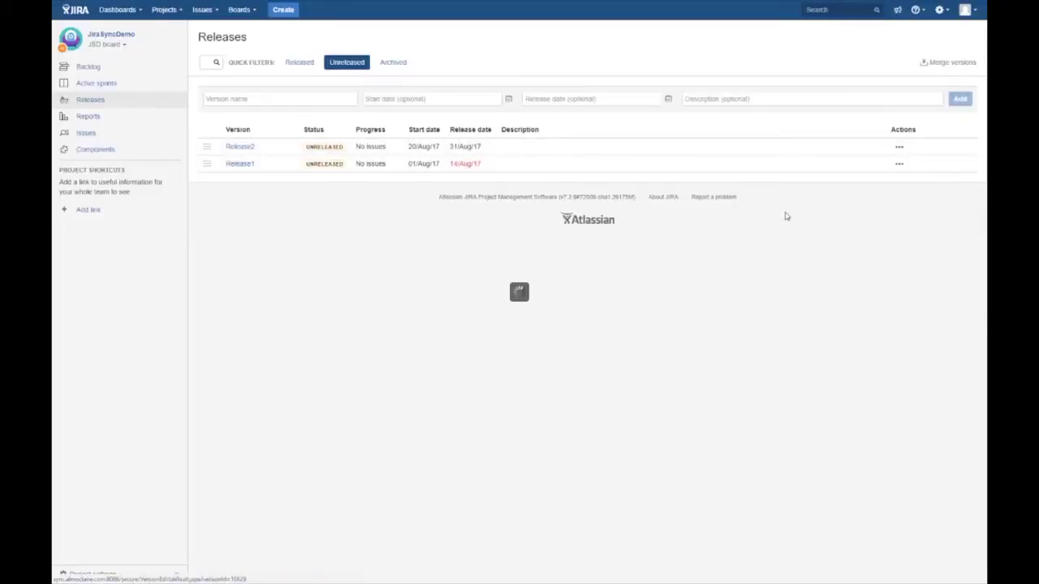
{"action": "left_click", "coordinate": [545, 264]}
{"action": "type", "text": "Updated"}
{"action": "key", "text": "Return"}
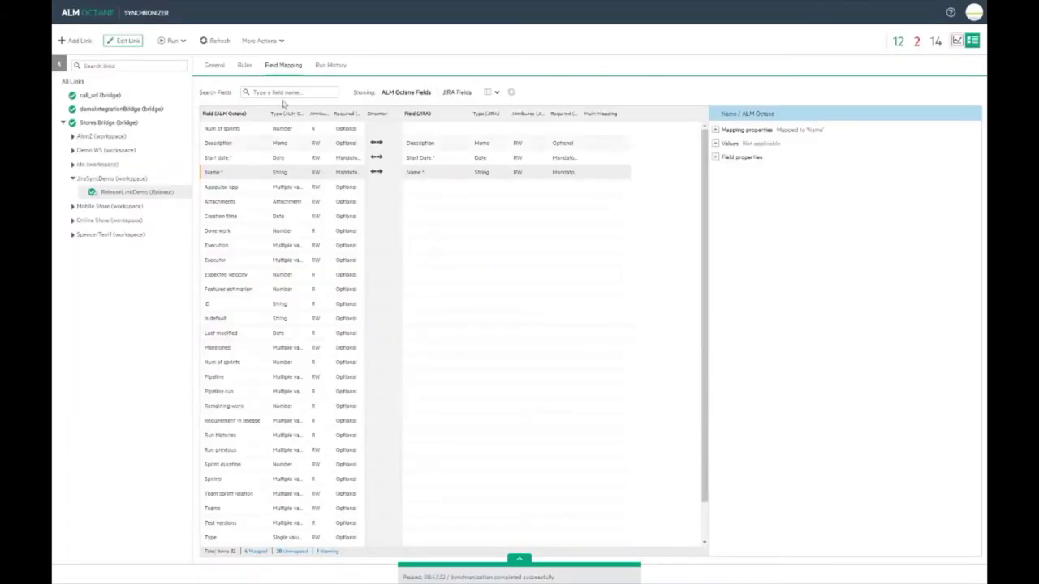
{"action": "left_click", "coordinate": [173, 39]}
{"action": "left_click", "coordinate": [186, 76]}
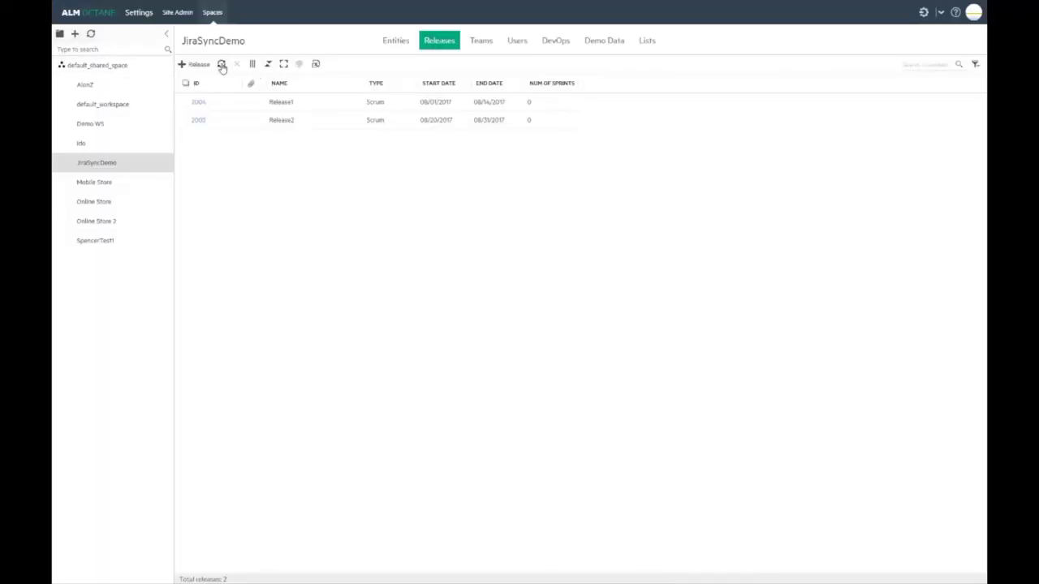
In ALM Octane, add a sprint named Sprint3 to Release1, starting 08/01/2017 and ending 08/05/2017.
{"action": "left_click", "coordinate": [198, 103]}
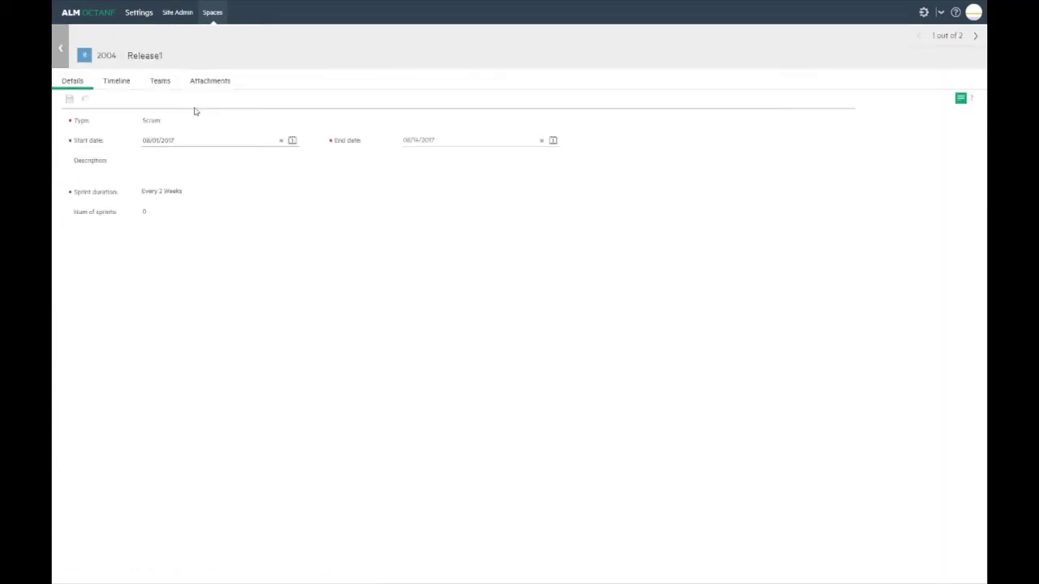
{"action": "left_click", "coordinate": [71, 100]}
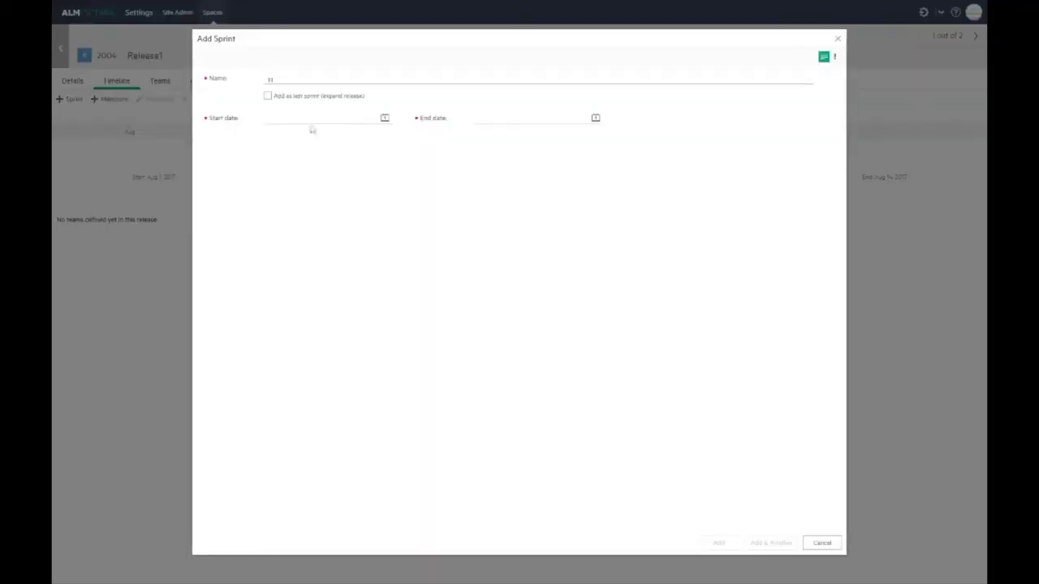
{"action": "type", "text": "Sprint3"}
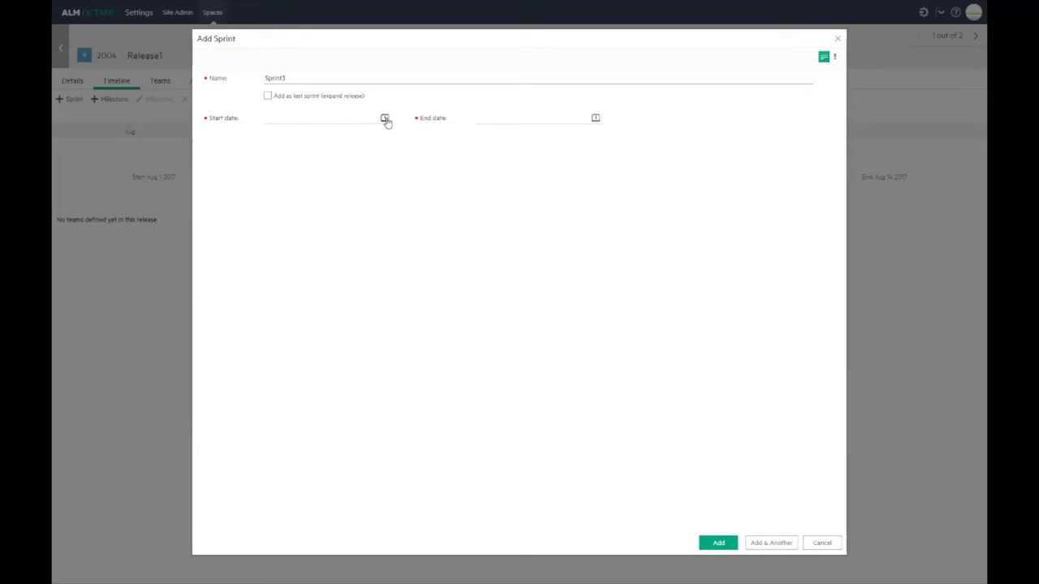
{"action": "left_click", "coordinate": [385, 117]}
{"action": "left_click", "coordinate": [306, 168]}
{"action": "left_click", "coordinate": [596, 118]}
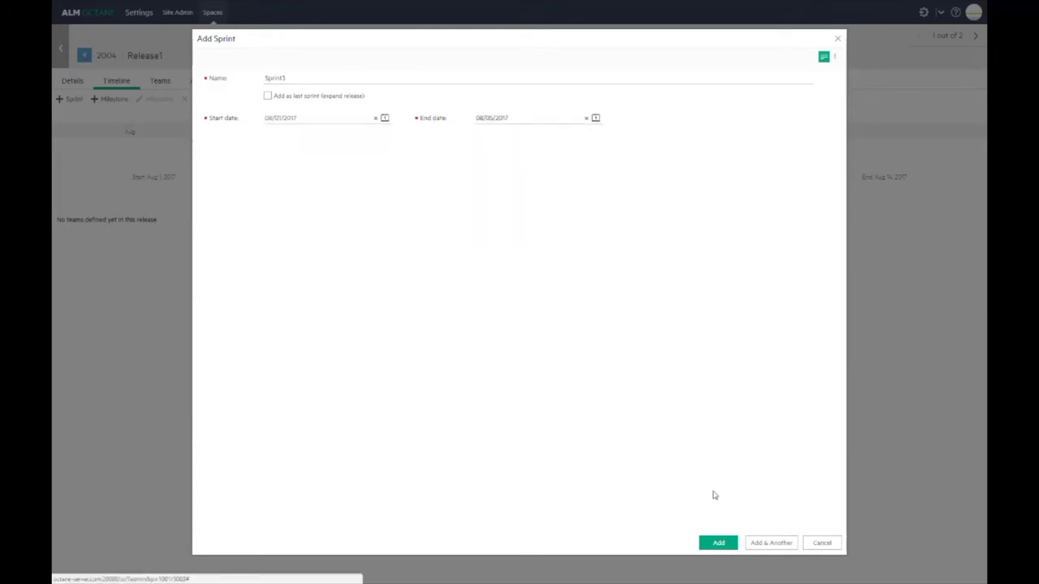
{"action": "left_click", "coordinate": [718, 543]}
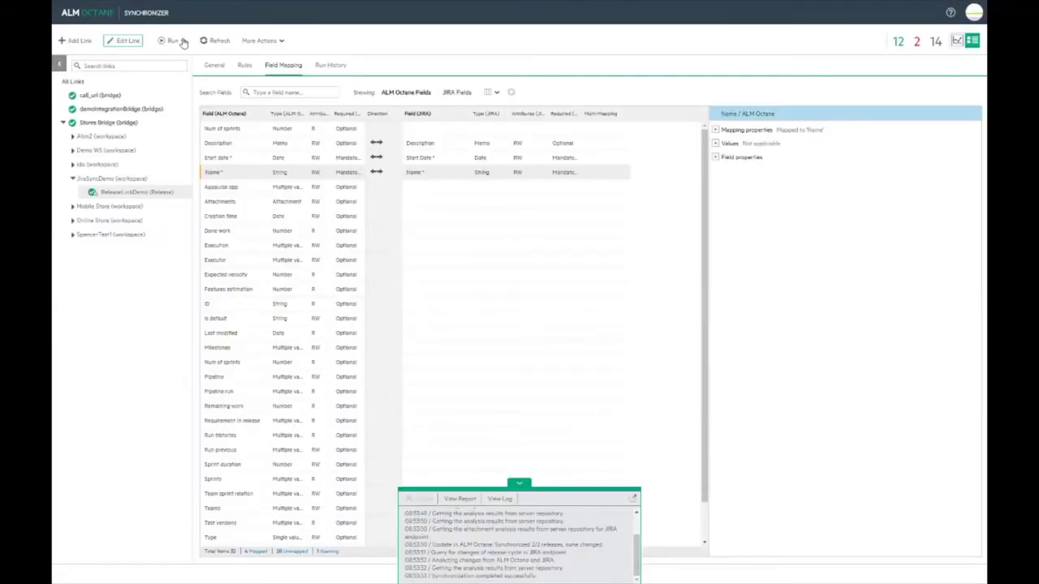
Synchronize ReleaseLinkDemo again in the Synchronizer, then switch to JIRA and refresh the JiraSyncDemo backlog.
{"action": "left_click", "coordinate": [183, 43]}
{"action": "left_click", "coordinate": [185, 79]}
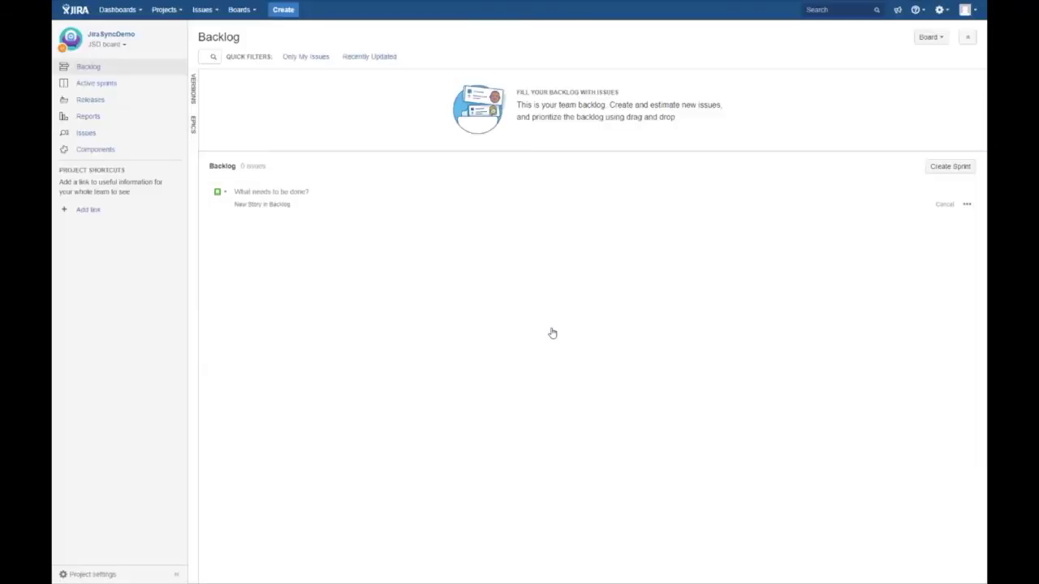
{"action": "left_click", "coordinate": [419, 314]}
{"action": "key", "text": "F5"}
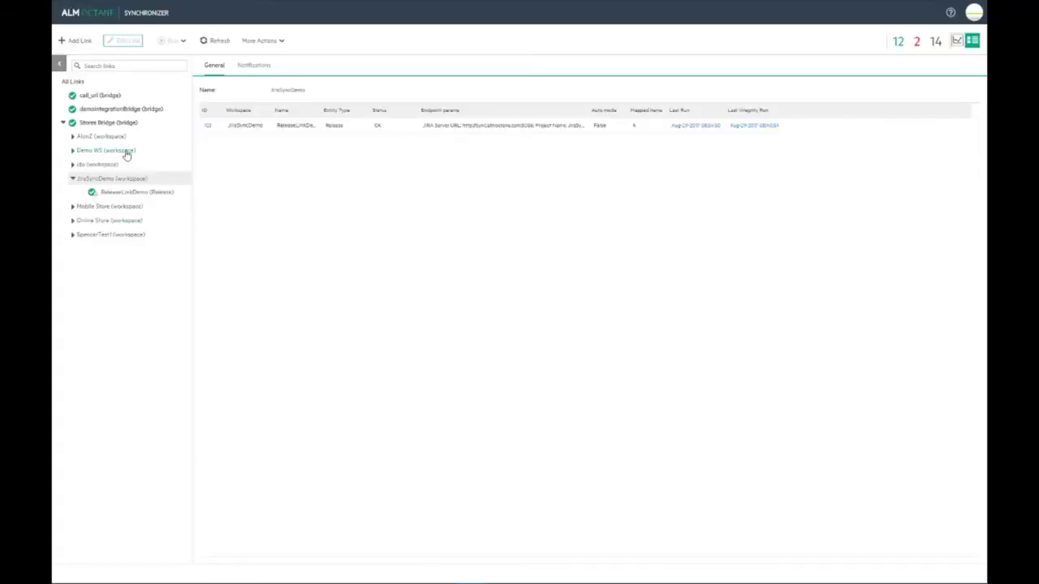
Start a new link in the Synchronizer with connection type JIRA, using the existing JiraSyncDemo endpoint.
{"action": "left_click", "coordinate": [82, 40]}
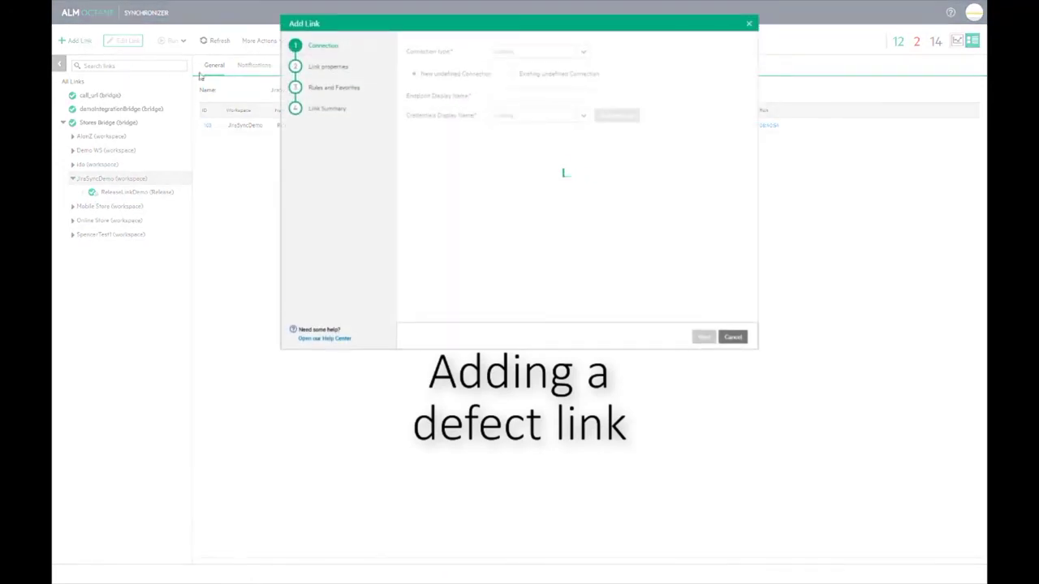
{"action": "left_click", "coordinate": [584, 51]}
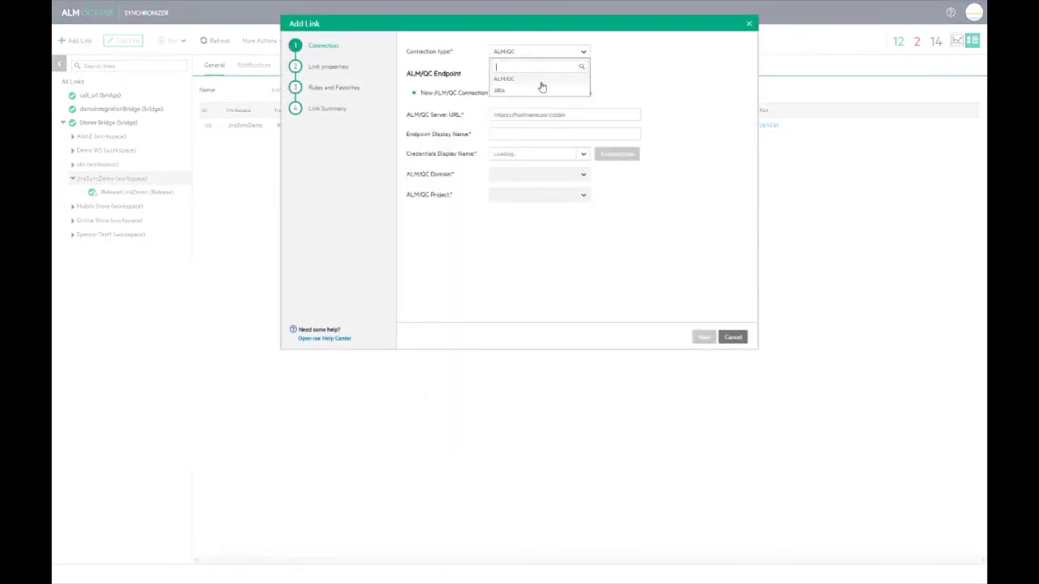
{"action": "left_click", "coordinate": [537, 90]}
{"action": "left_click", "coordinate": [540, 92]}
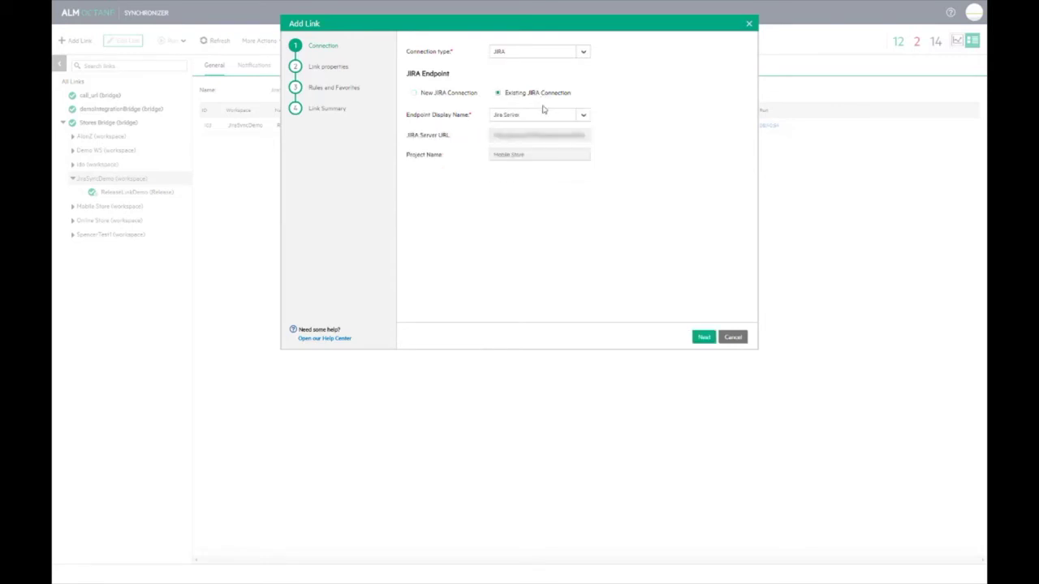
{"action": "left_click", "coordinate": [584, 116]}
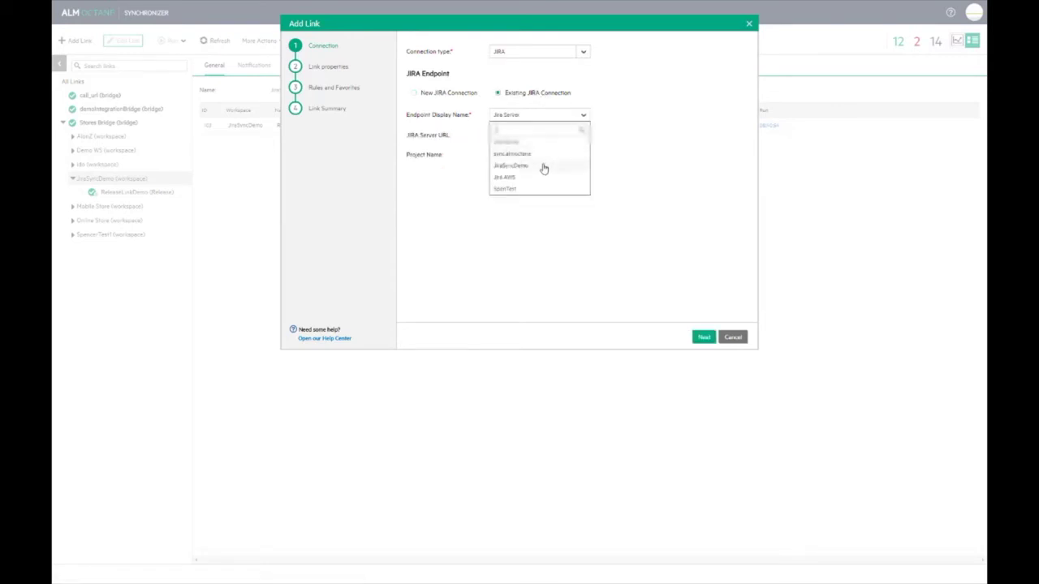
{"action": "left_click", "coordinate": [543, 166]}
{"action": "left_click", "coordinate": [705, 339]}
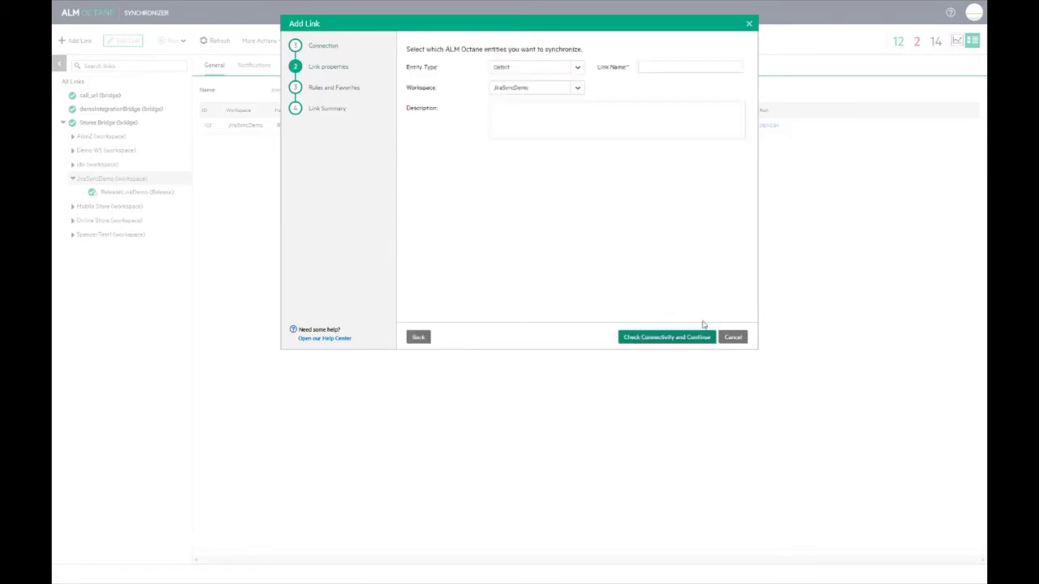
Name the defect link DefectLinkDemo, check connectivity, and create it with defects managed in both JIRA and ALM Octane.
{"action": "left_click", "coordinate": [645, 67]}
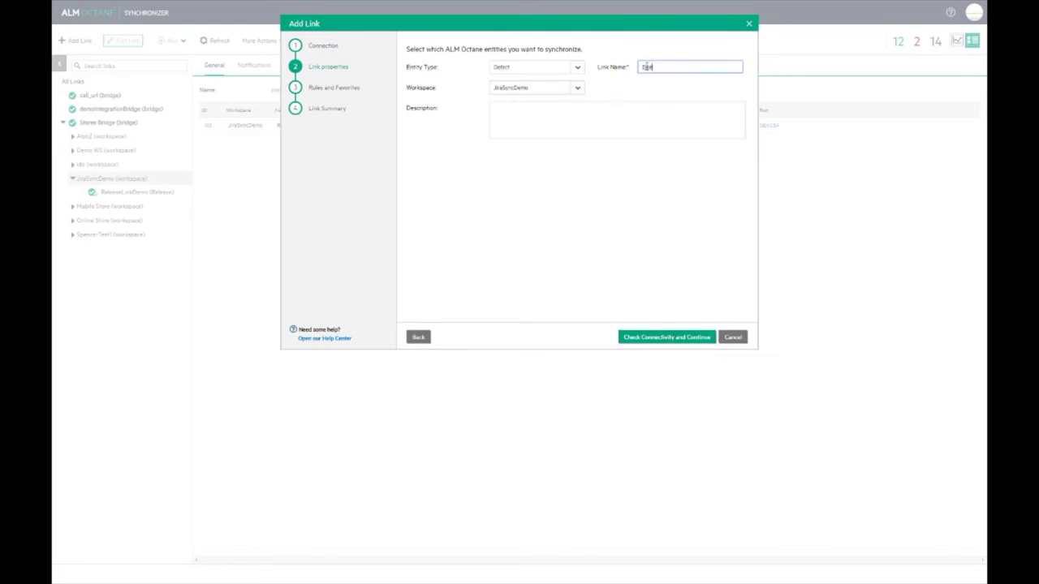
{"action": "left_click", "coordinate": [671, 337]}
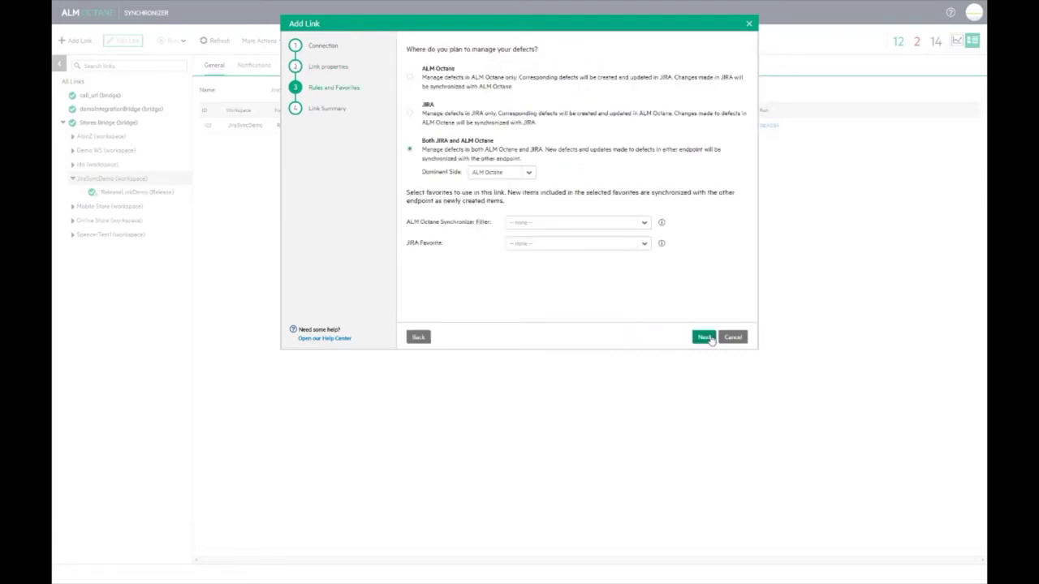
{"action": "left_click", "coordinate": [703, 337]}
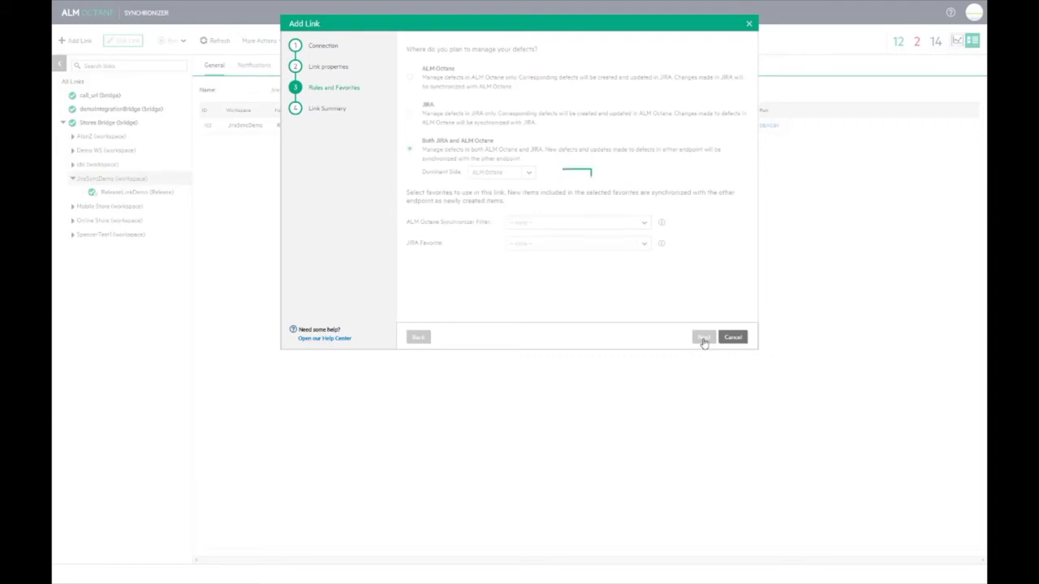
{"action": "left_click", "coordinate": [704, 337]}
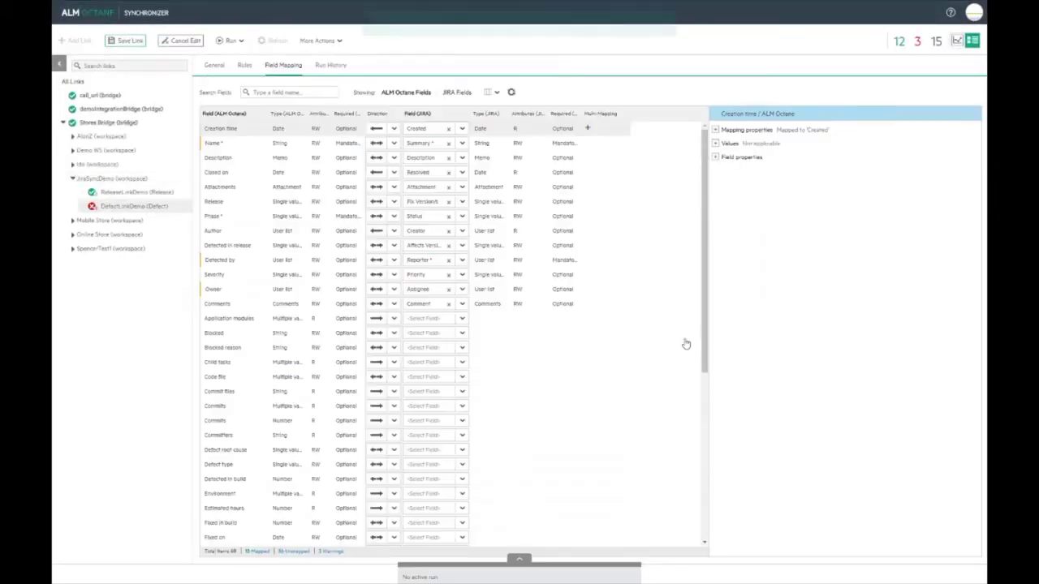
Run an integrity check on DefectLinkDemo and open the user mapping from the Detected by field.
{"action": "left_click", "coordinate": [242, 41]}
{"action": "left_click", "coordinate": [244, 53]}
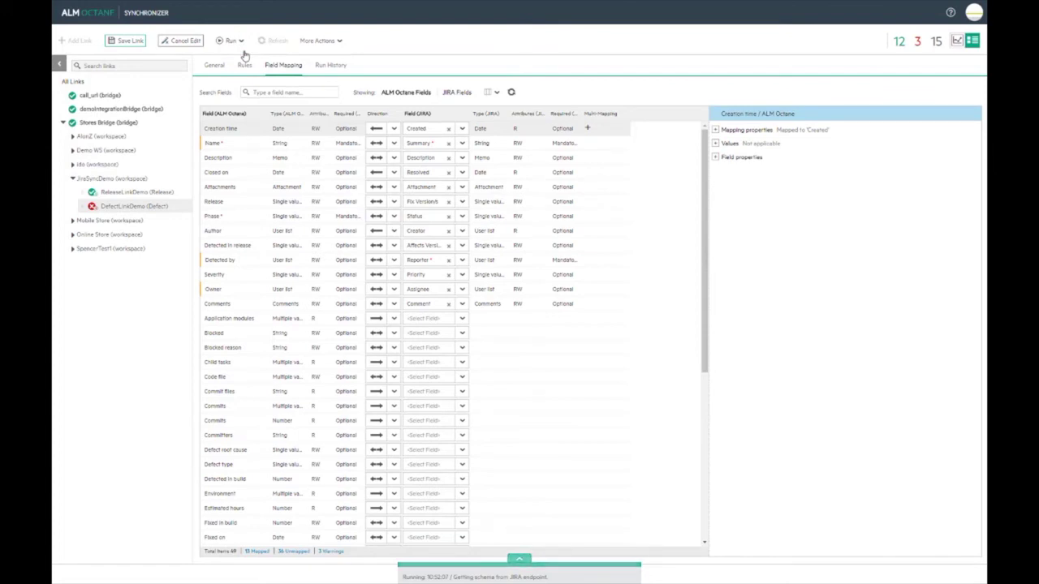
{"action": "left_click", "coordinate": [237, 261]}
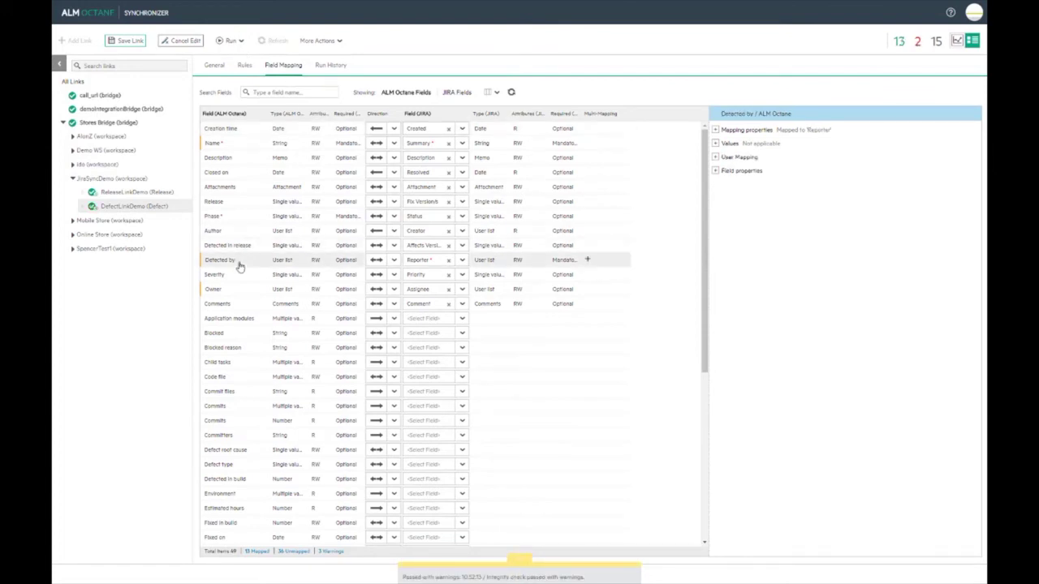
{"action": "left_click", "coordinate": [717, 158]}
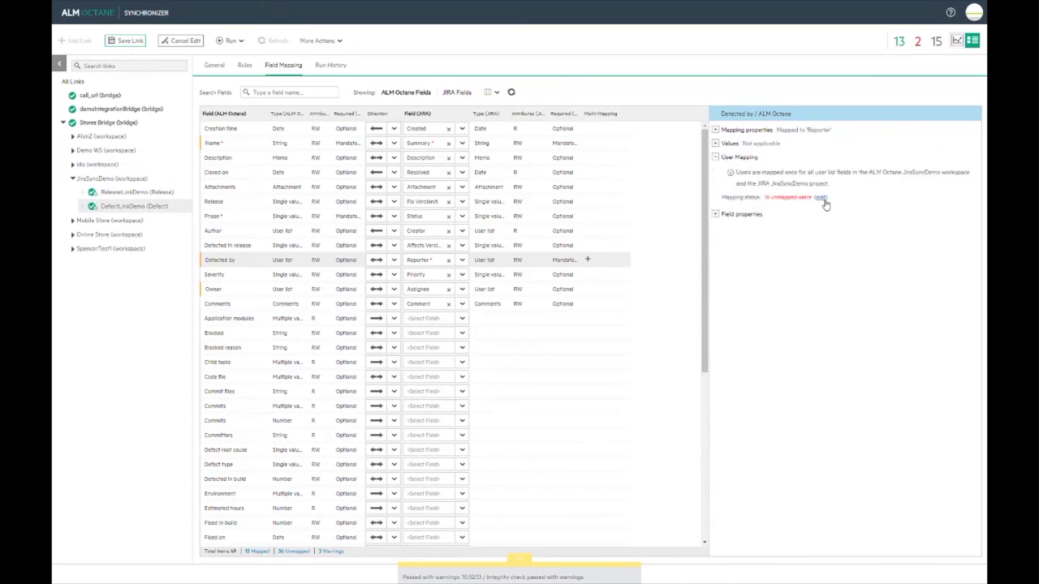
{"action": "left_click", "coordinate": [821, 200]}
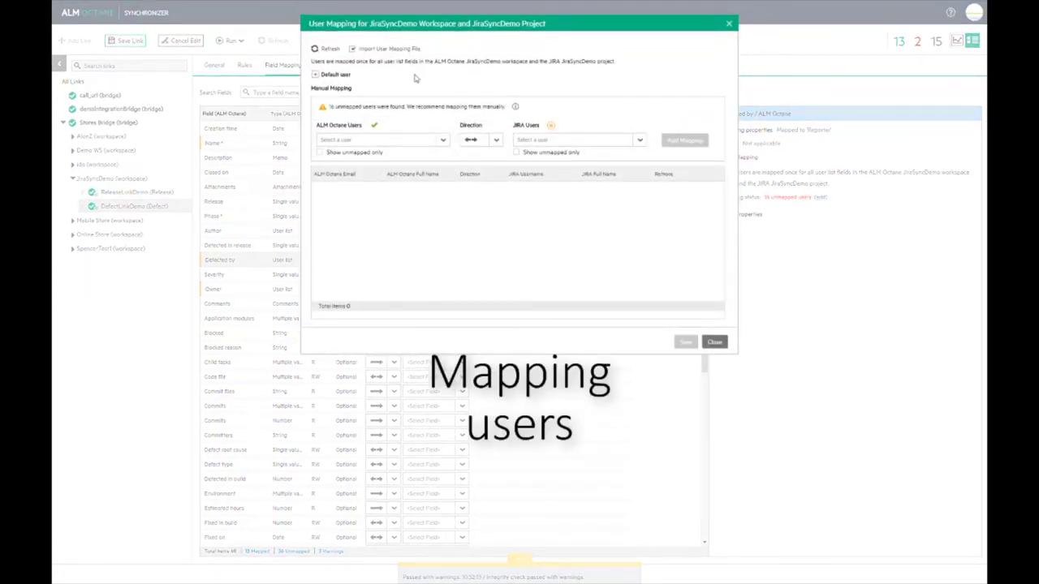
Choose a default user for ALM Octane and one for JIRA, and save the user mapping.
{"action": "left_click", "coordinate": [330, 76]}
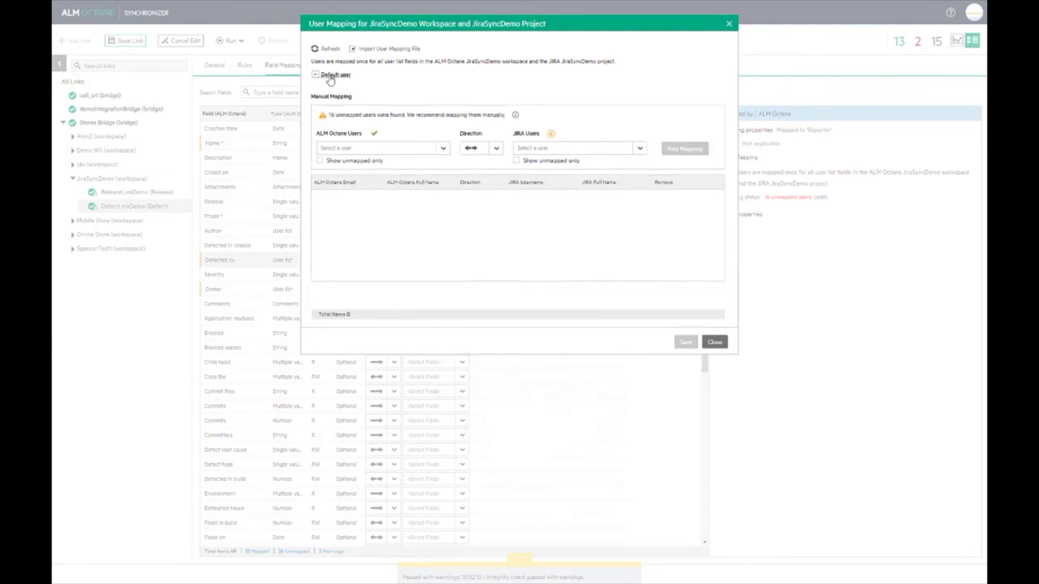
{"action": "left_click", "coordinate": [442, 106]}
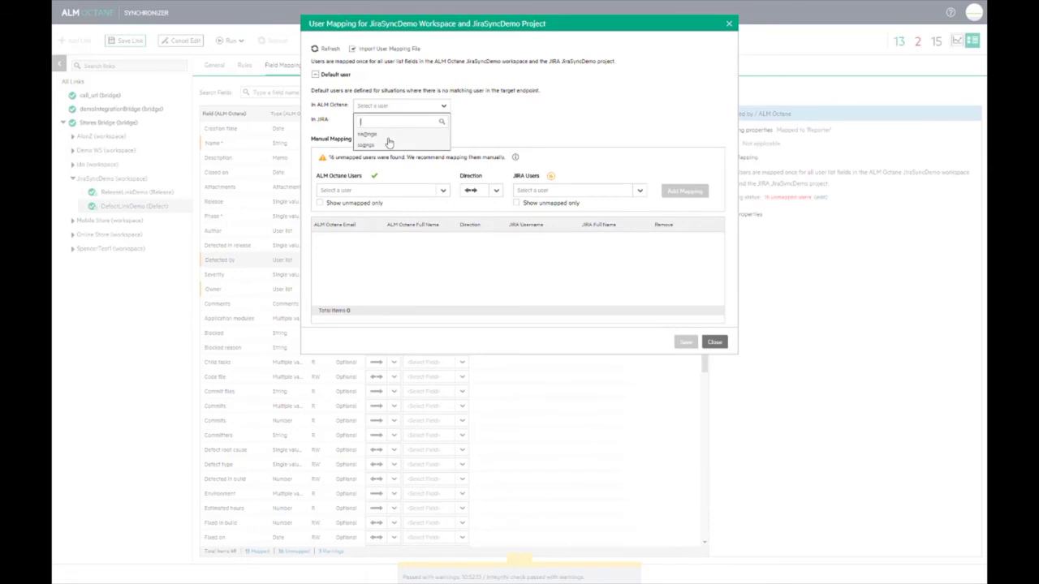
{"action": "left_click", "coordinate": [389, 134]}
{"action": "left_click", "coordinate": [443, 121]}
{"action": "scroll", "coordinate": [402, 199], "scroll_direction": "down", "scroll_amount": 3}
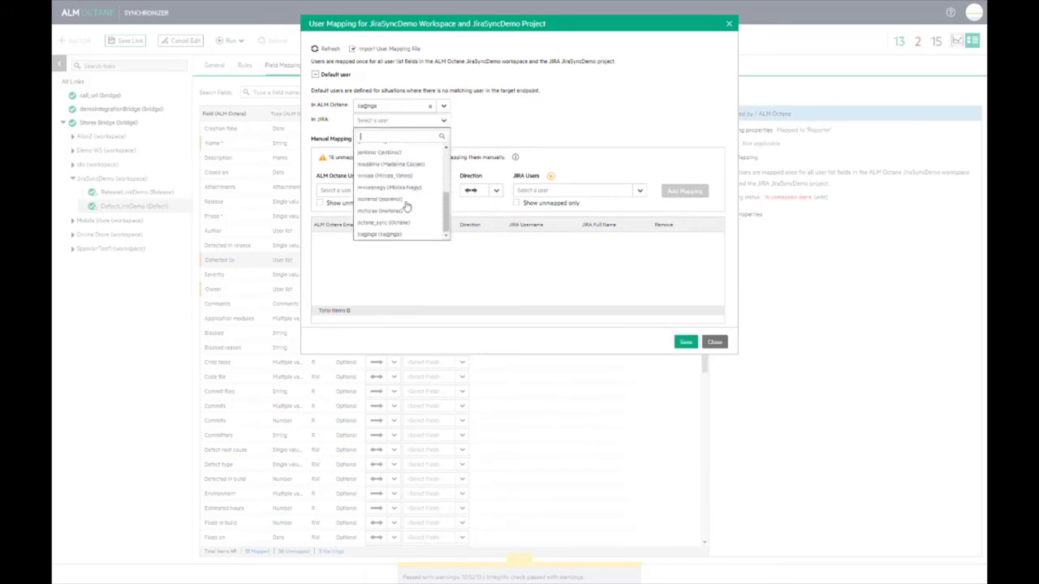
{"action": "left_click", "coordinate": [399, 192]}
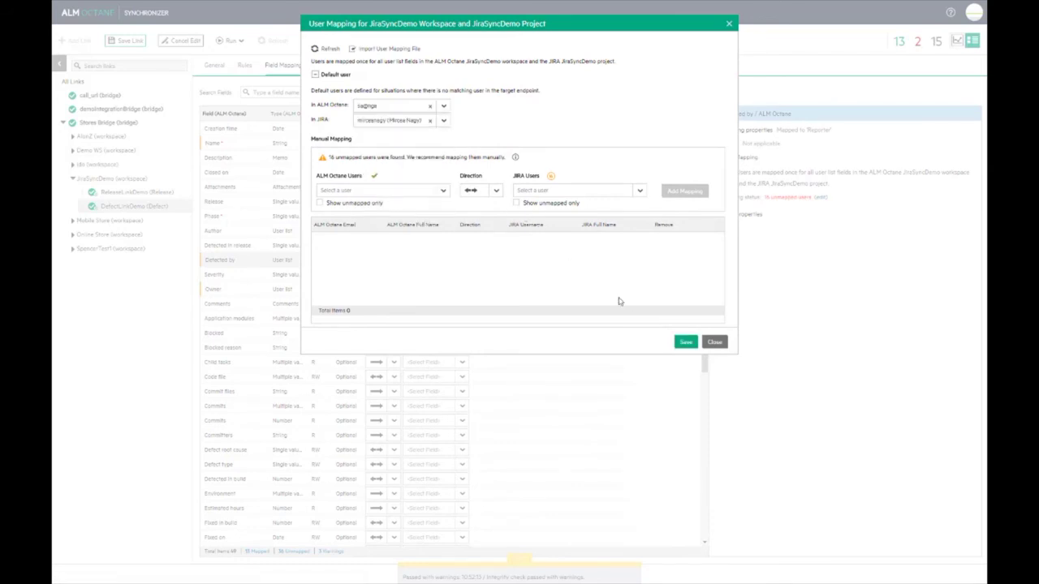
{"action": "left_click", "coordinate": [681, 342]}
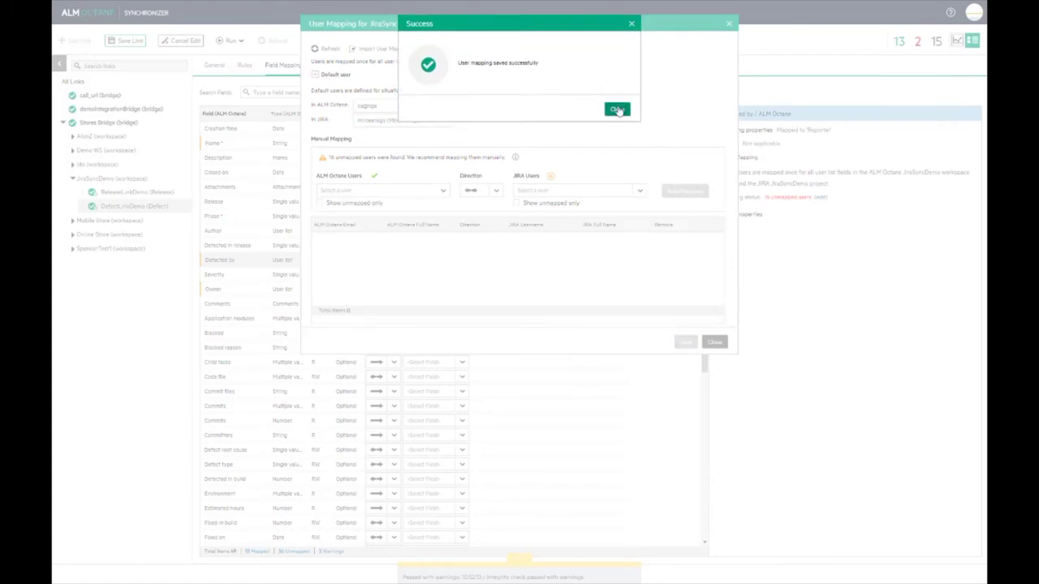
Save the pending DefectLinkDemo changes, acknowledge the full sync notice, and close the user mapping.
{"action": "left_click", "coordinate": [616, 108]}
{"action": "left_click", "coordinate": [551, 108]}
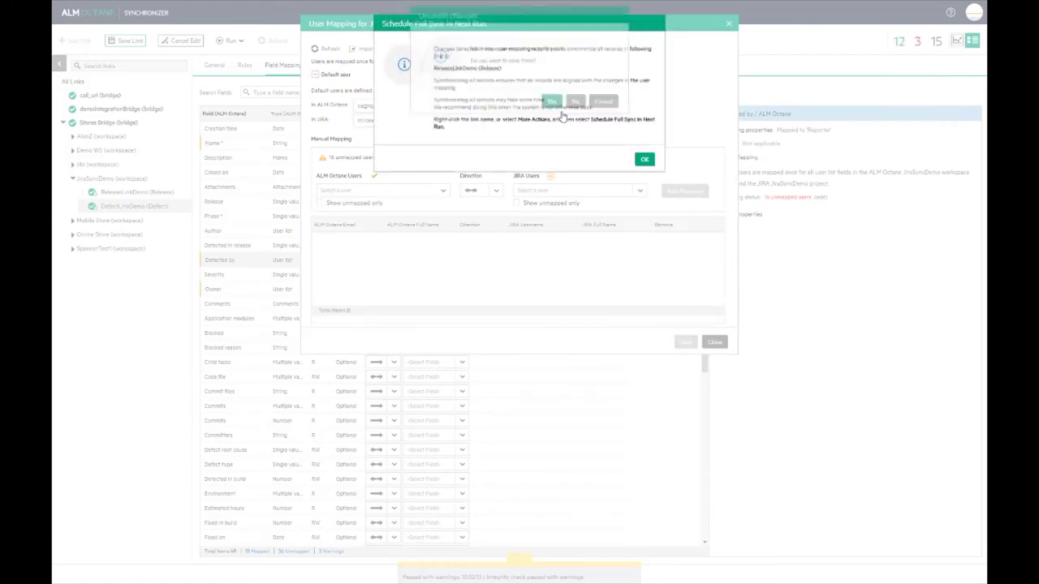
{"action": "left_click", "coordinate": [643, 159]}
{"action": "left_click", "coordinate": [714, 342]}
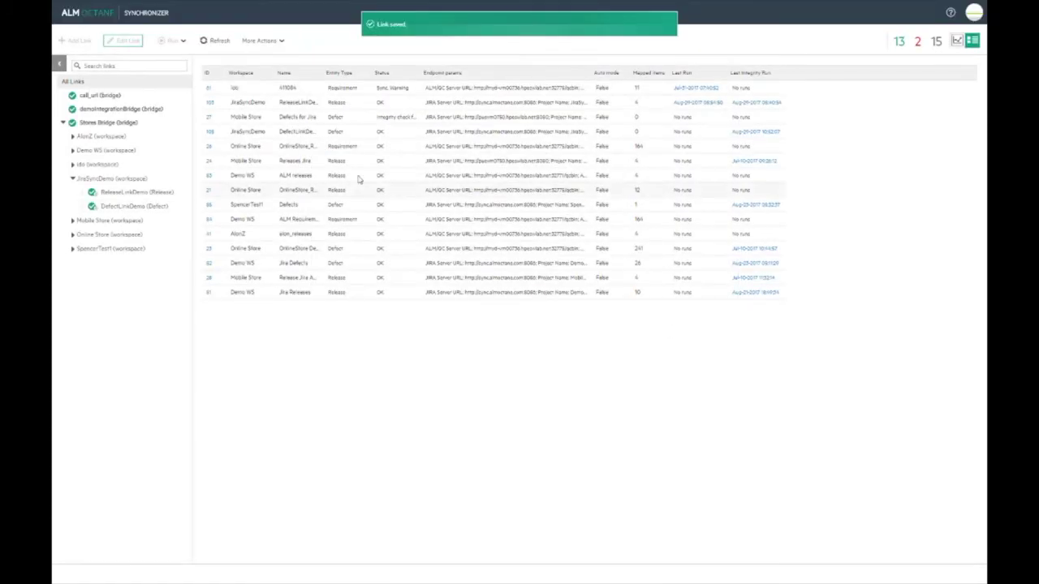
Run a manual sync of DefectLinkDemo and expand its run progress details.
{"action": "left_click", "coordinate": [124, 207]}
{"action": "left_click", "coordinate": [180, 40]}
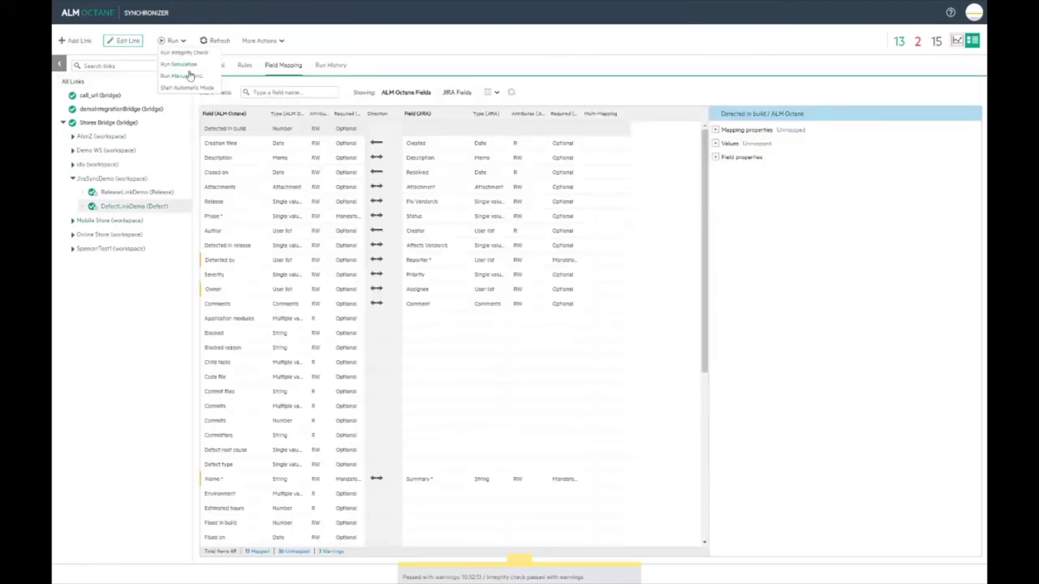
{"action": "left_click", "coordinate": [187, 73]}
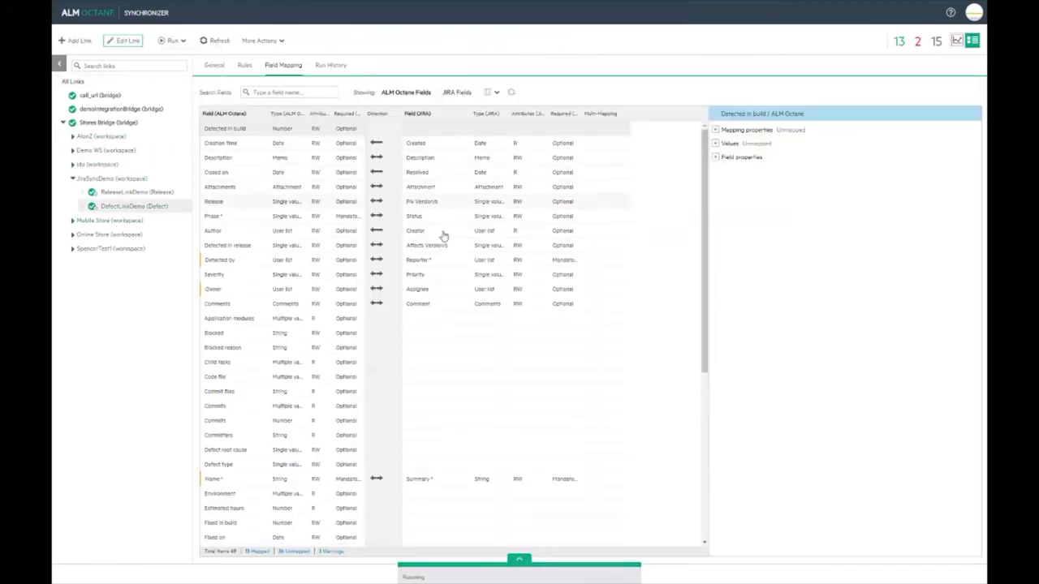
{"action": "left_click", "coordinate": [519, 559]}
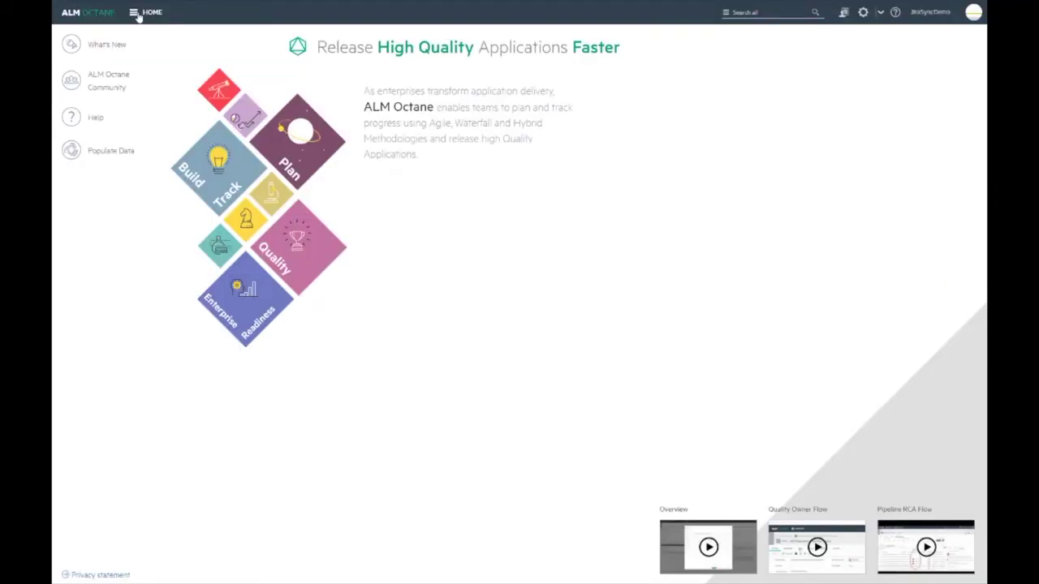
Switch to the ALM Octane workspace, open the defect NewDefect1, move its phase to Opened, and save it.
{"action": "left_click", "coordinate": [134, 12]}
{"action": "left_click", "coordinate": [97, 127]}
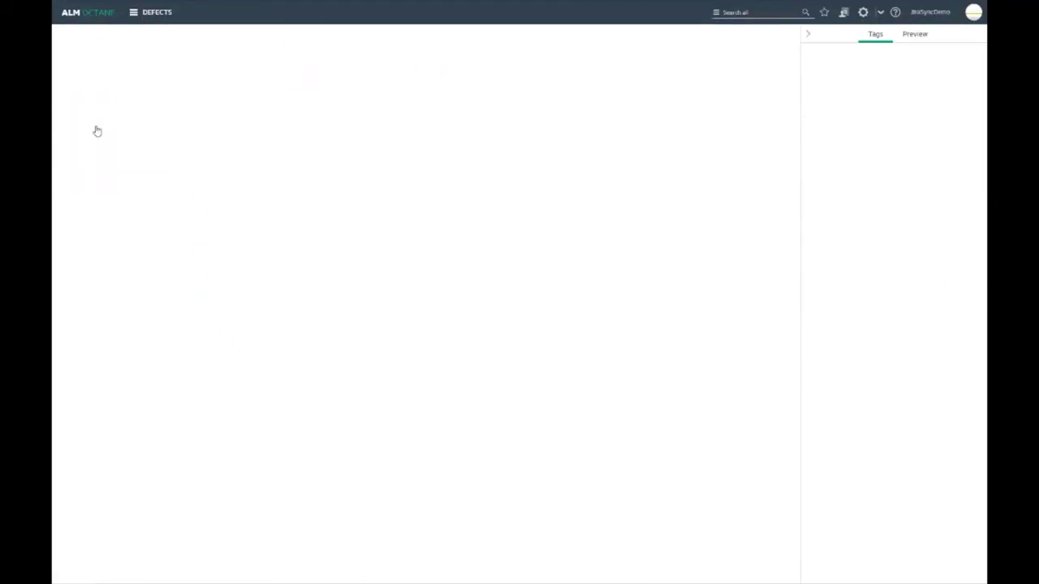
{"action": "left_click", "coordinate": [103, 58]}
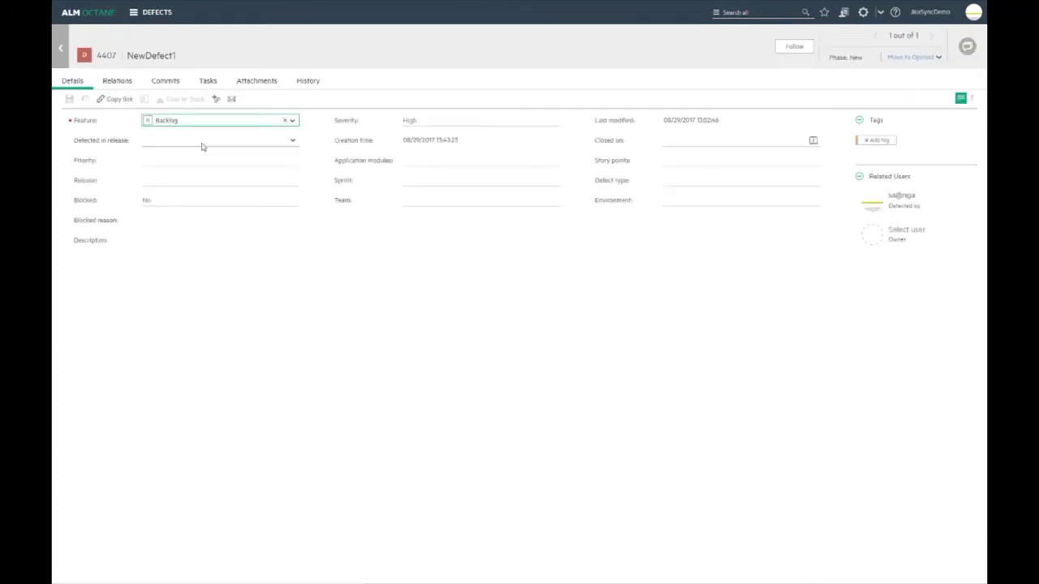
{"action": "left_click", "coordinate": [910, 57]}
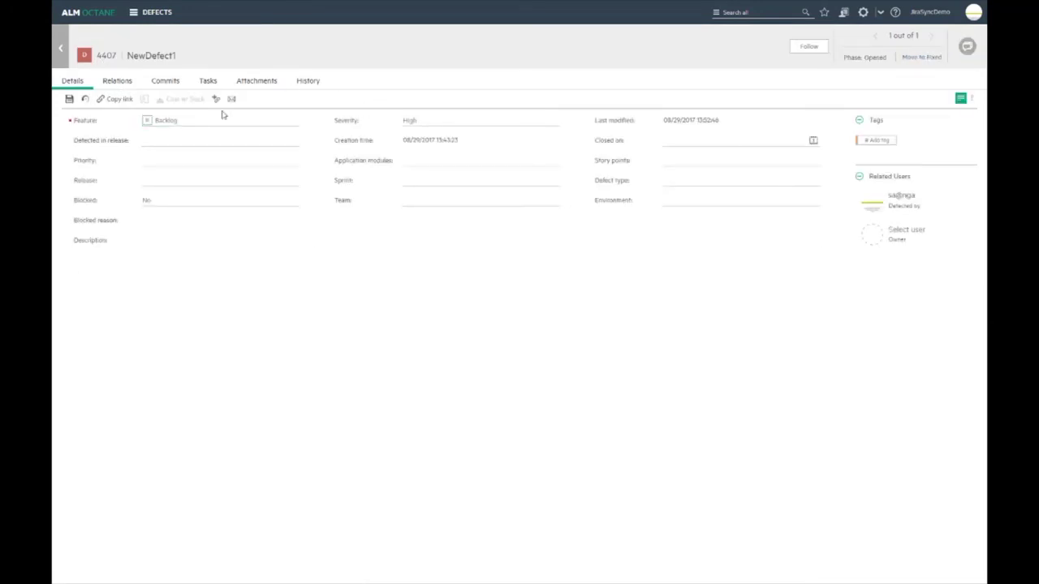
{"action": "left_click", "coordinate": [69, 99]}
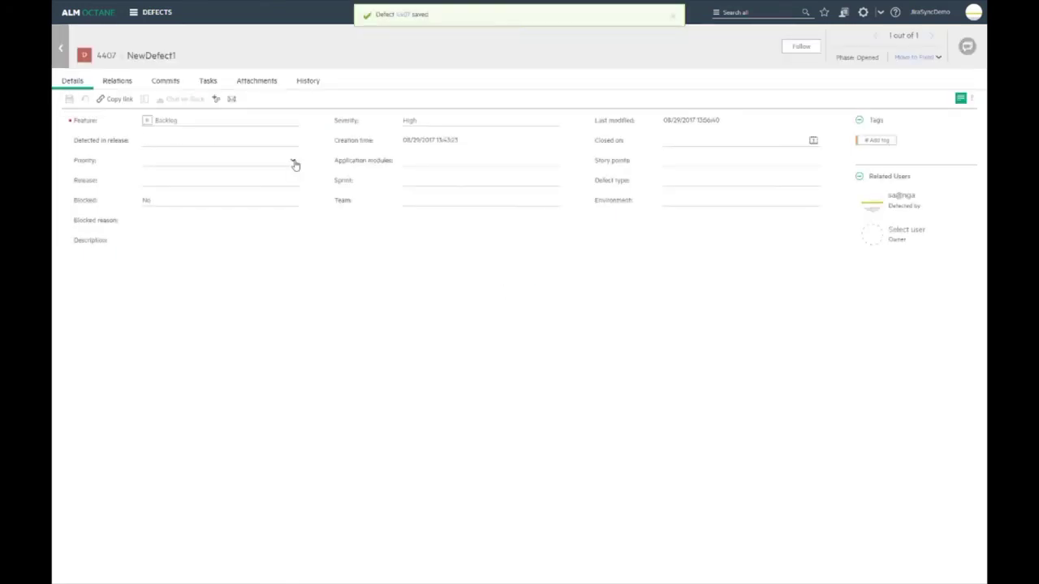
Set the severity of NewDefect1 to Critical and save the defect.
{"action": "left_click", "coordinate": [551, 122]}
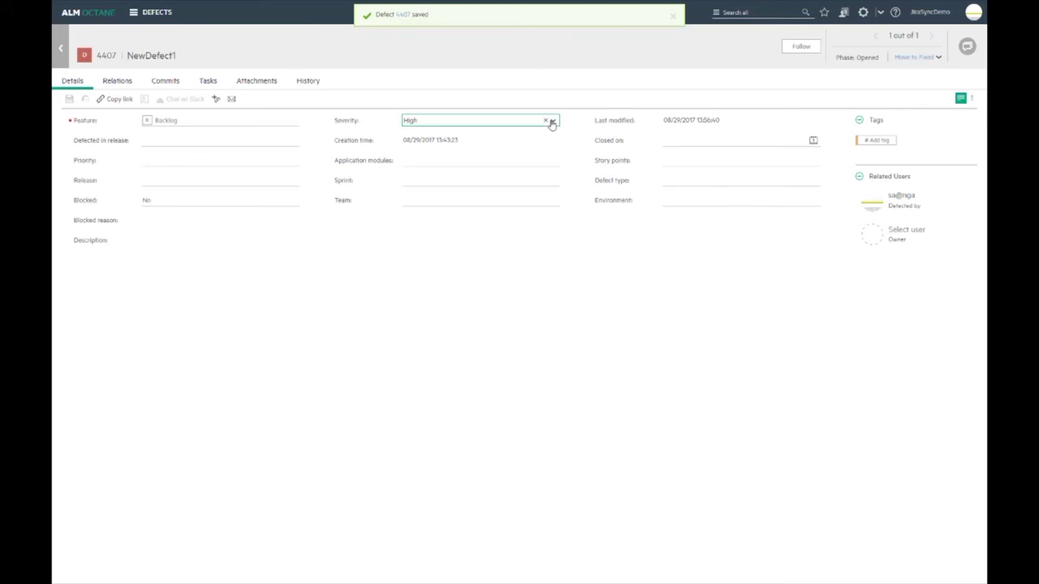
{"action": "left_click", "coordinate": [551, 122]}
{"action": "left_click", "coordinate": [427, 218]}
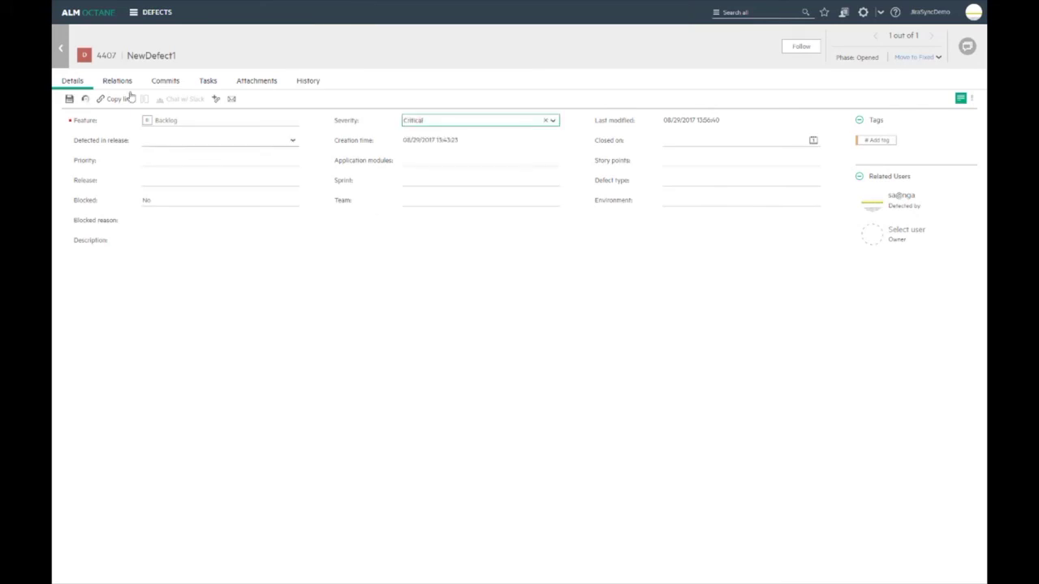
{"action": "left_click", "coordinate": [69, 98]}
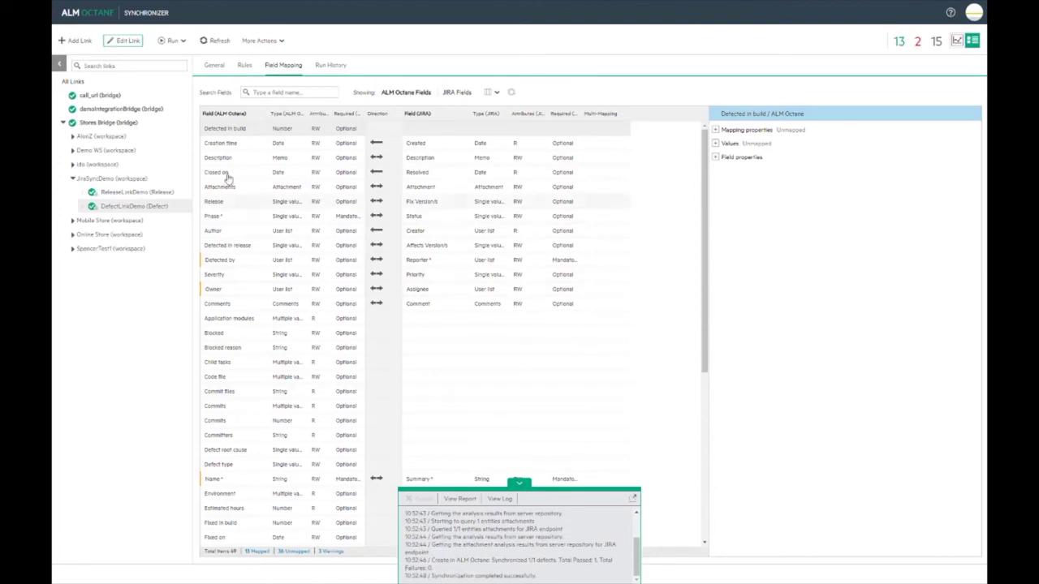
Run another manual sync of DefectLinkDemo in the Synchronizer, then open the NewDefect1 issue from the JIRA backlog.
{"action": "left_click", "coordinate": [176, 42]}
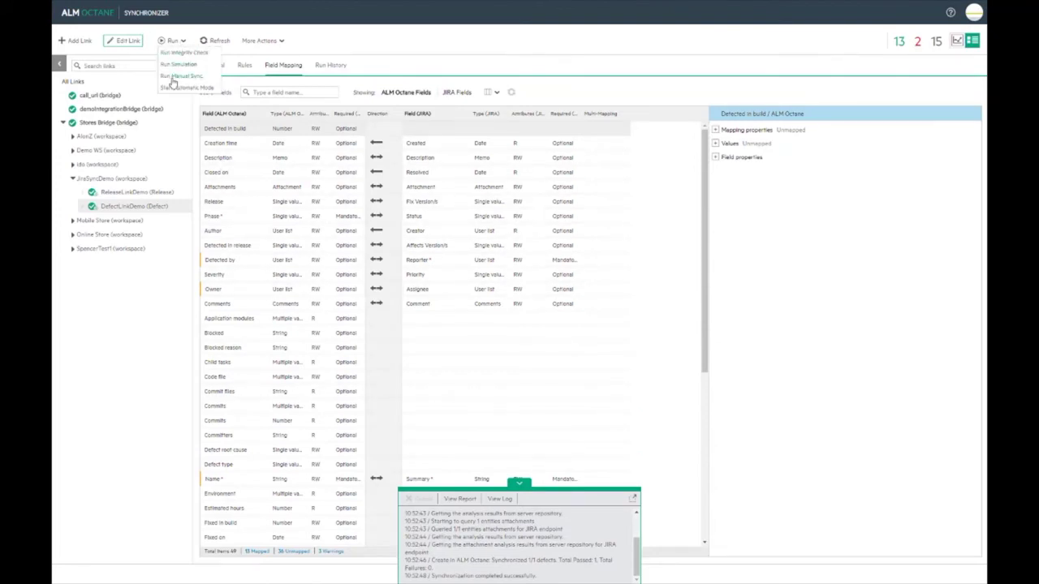
{"action": "left_click", "coordinate": [173, 78]}
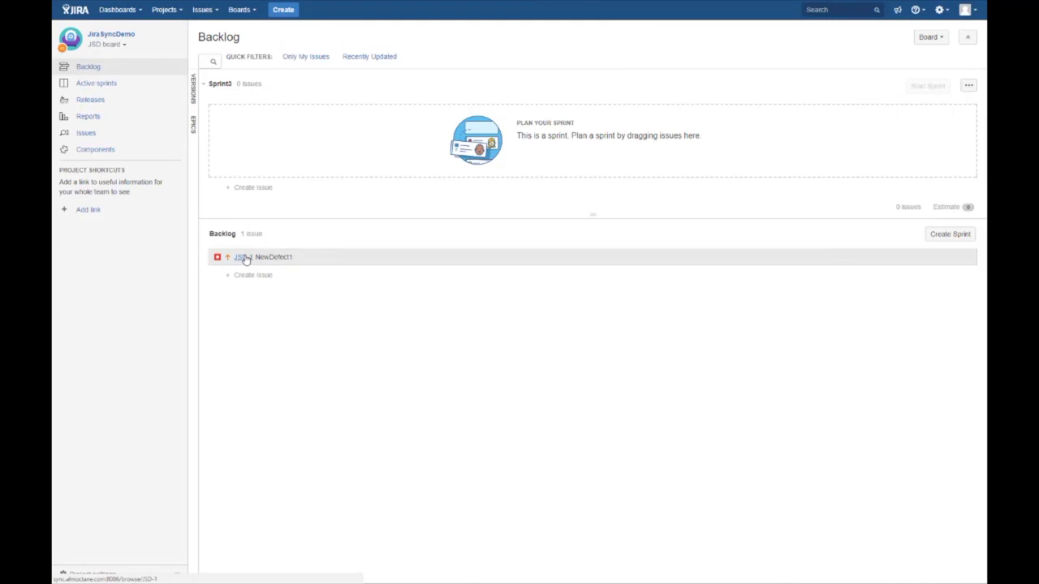
{"action": "left_click", "coordinate": [245, 260]}
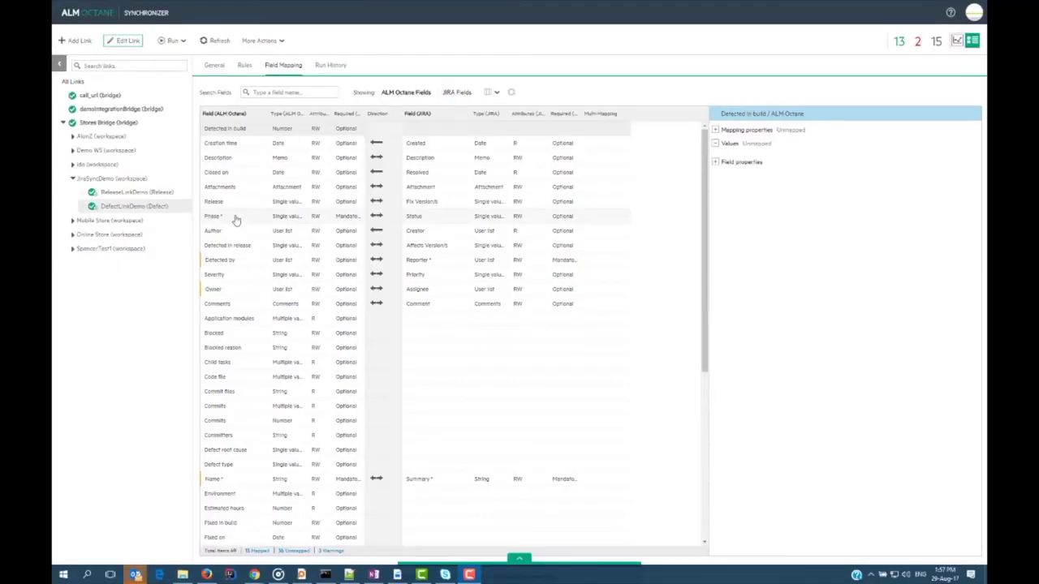
Examine the value mappings of the Phase and Severity fields in DefectLinkDemo.
{"action": "left_click", "coordinate": [236, 217]}
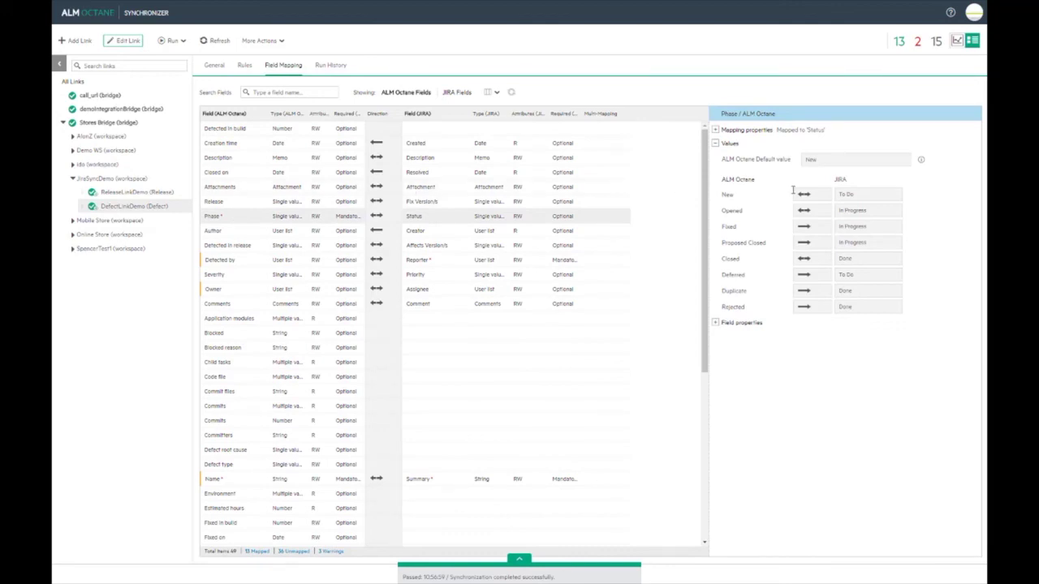
{"action": "left_click", "coordinate": [233, 276]}
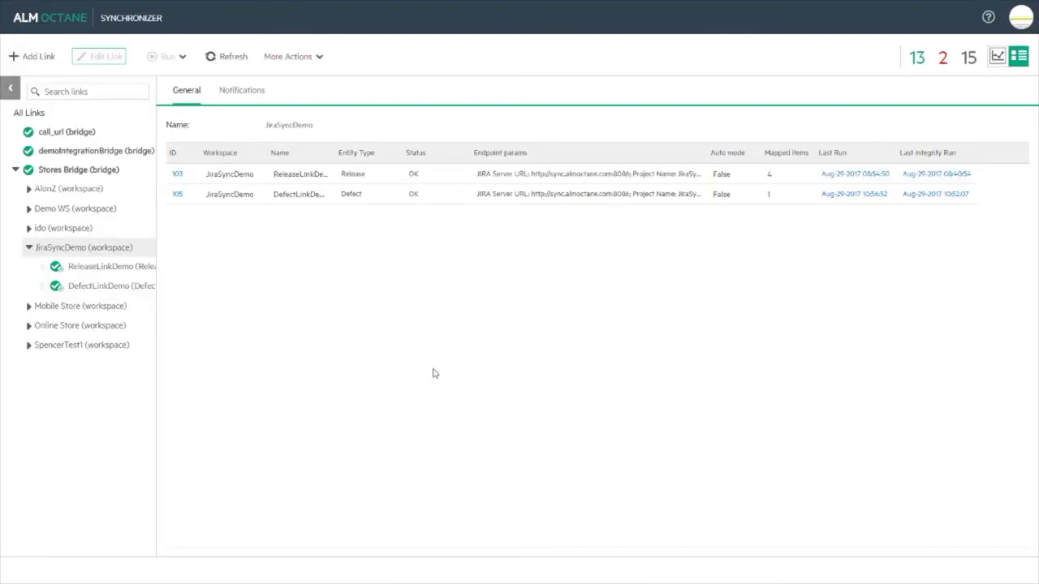
Start automatic synchronization mode for ReleaseLinkDemo.
{"action": "left_click", "coordinate": [111, 269]}
{"action": "left_click", "coordinate": [181, 56]}
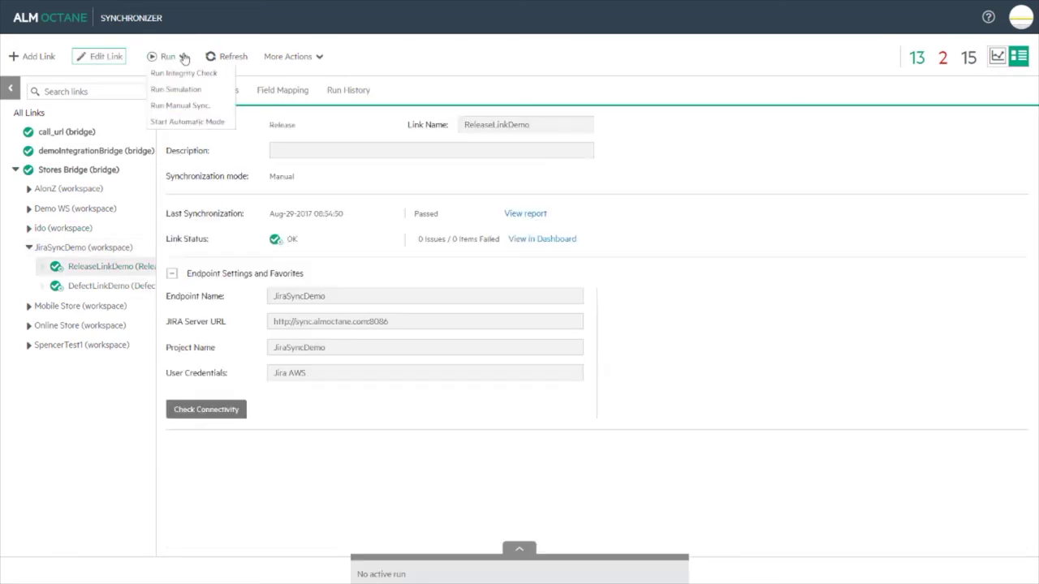
{"action": "left_click", "coordinate": [186, 124]}
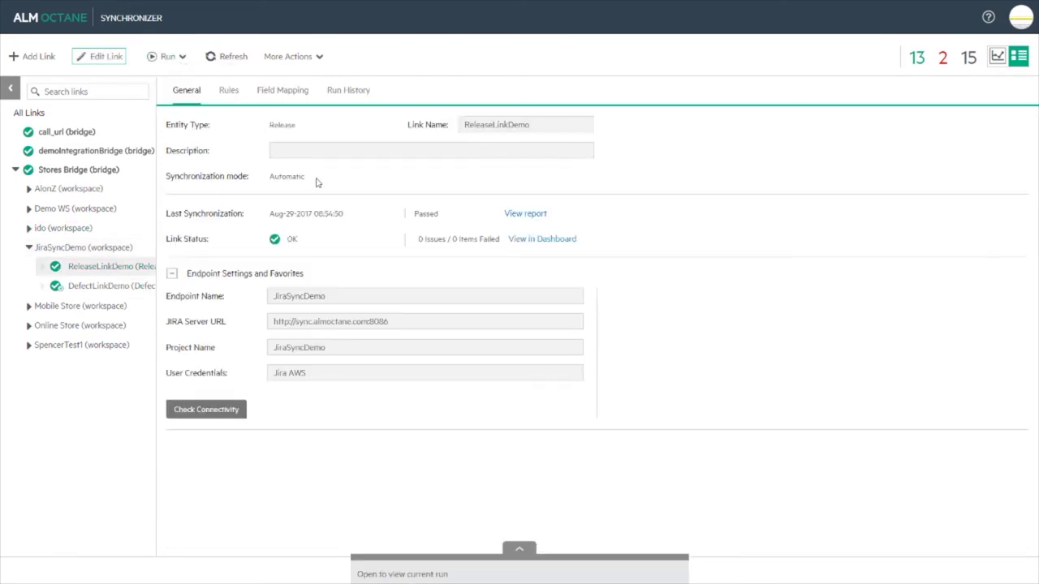